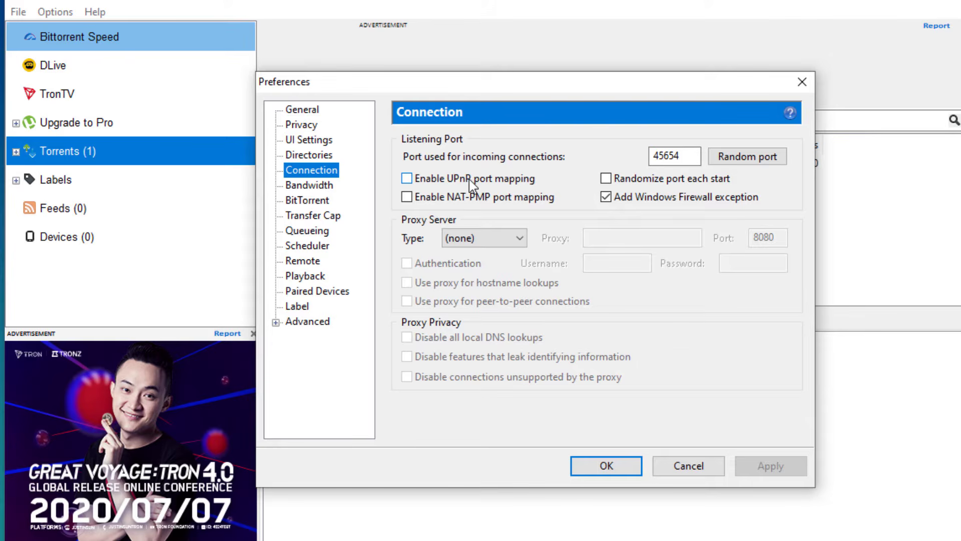
# Enable UPnP and NAT-PMP port mapping in the Connection preferences, then apply and save the changes
pyautogui.click(467, 183)
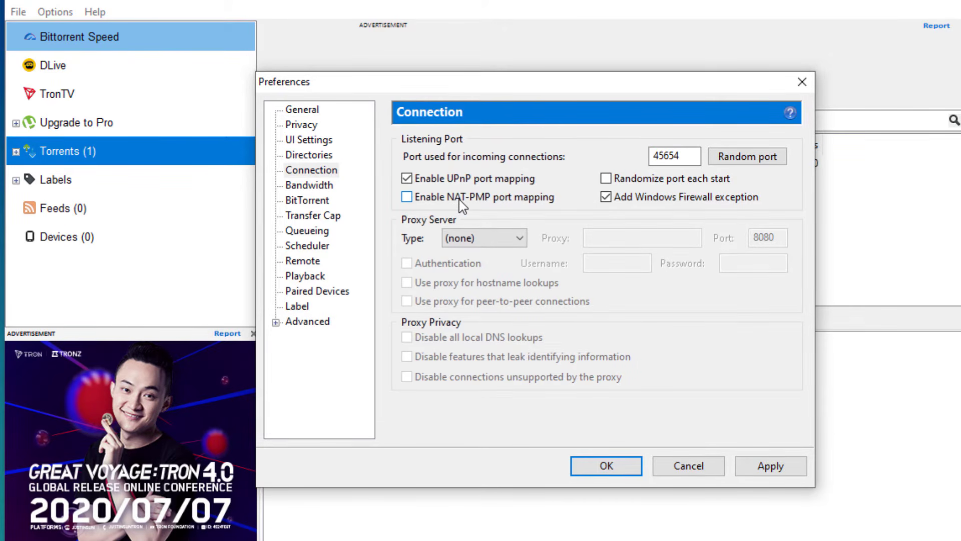
pyautogui.click(461, 200)
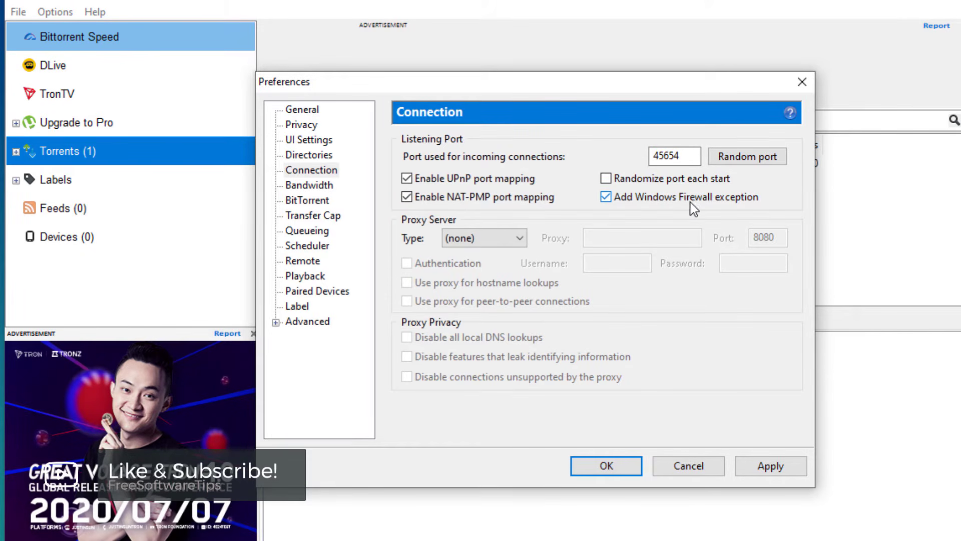
pyautogui.click(772, 465)
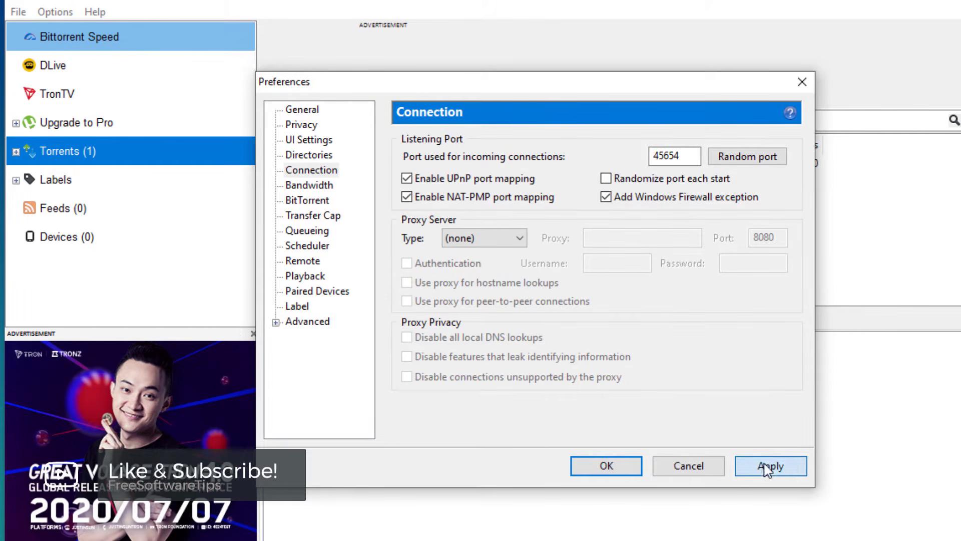
pyautogui.click(606, 466)
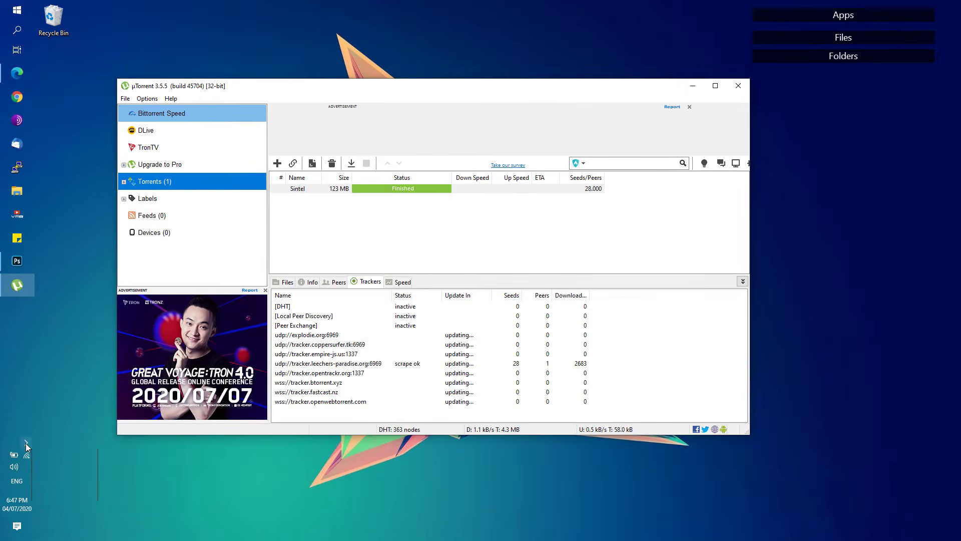
# Exit µTorrent completely, including its background process, and confirm the exit
pyautogui.click(25, 443)
pyautogui.rightClick(69, 472)
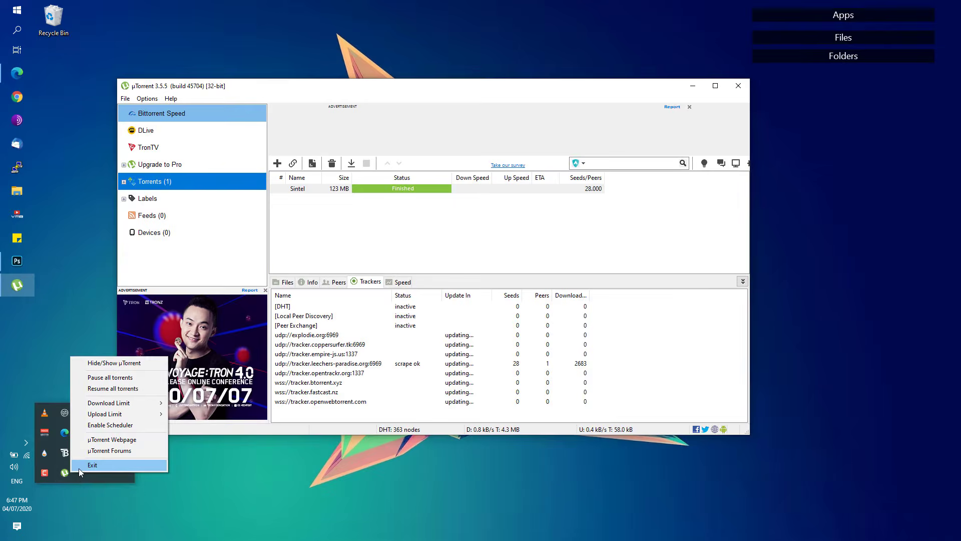
pyautogui.click(79, 468)
pyautogui.click(528, 276)
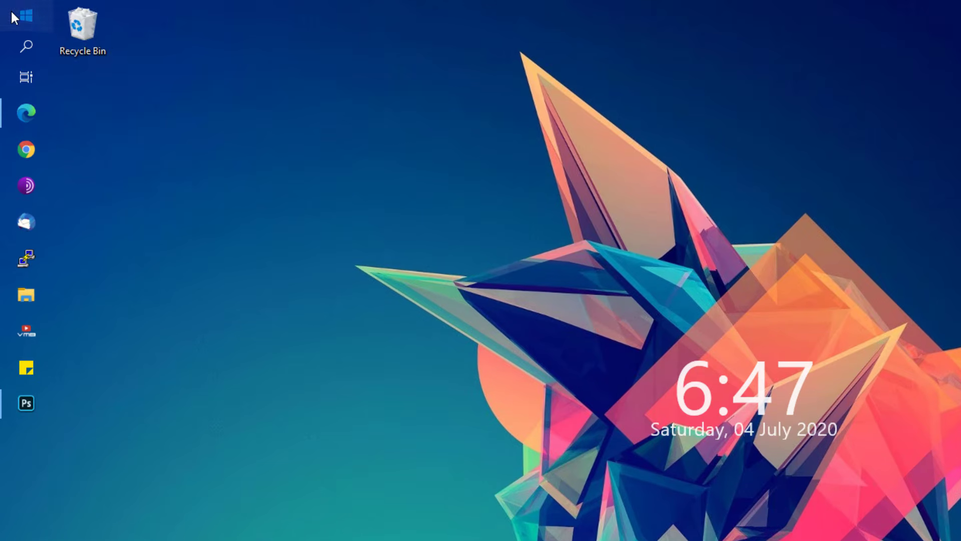
# Search Windows for "windows firewall", open Firewall & network protection and show the apps allowed through the firewall
pyautogui.click(10, 8)
pyautogui.write('windows firewall')
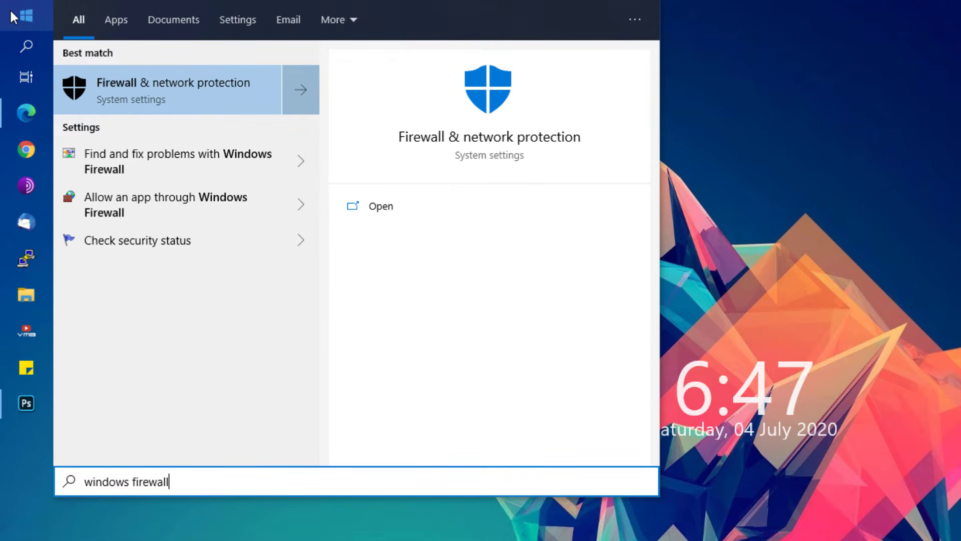
pyautogui.click(142, 82)
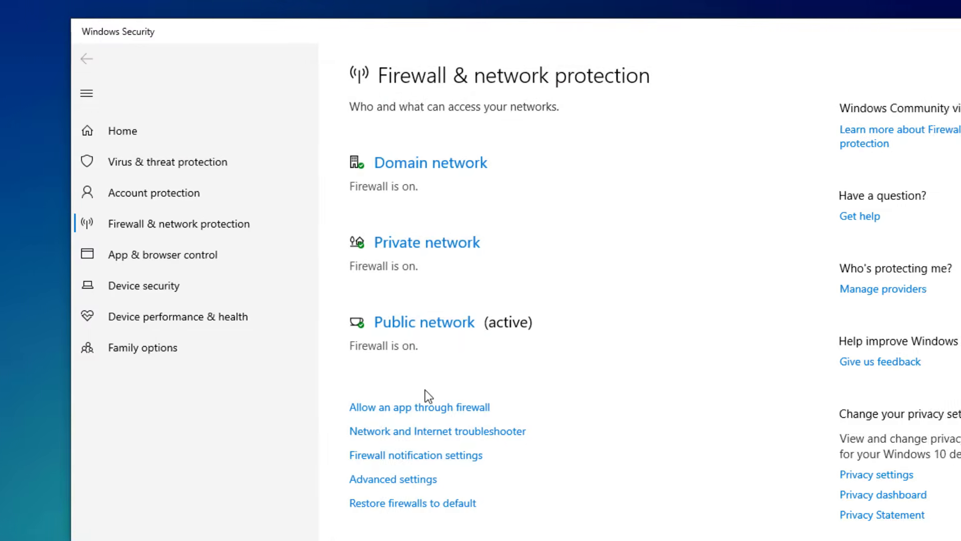
pyautogui.click(305, 412)
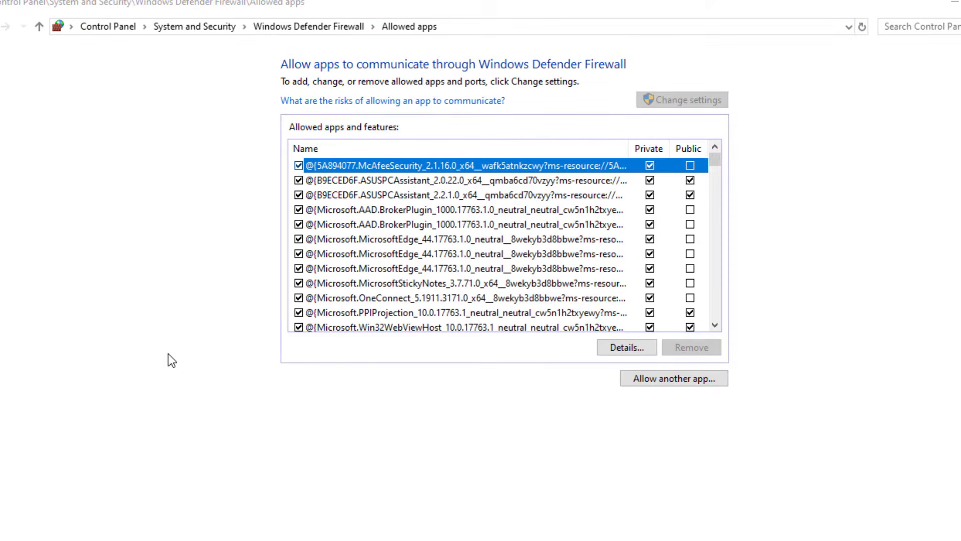
# Start allowing another app and browse to the %appdata%\ folder to find its program file
pyautogui.click(646, 380)
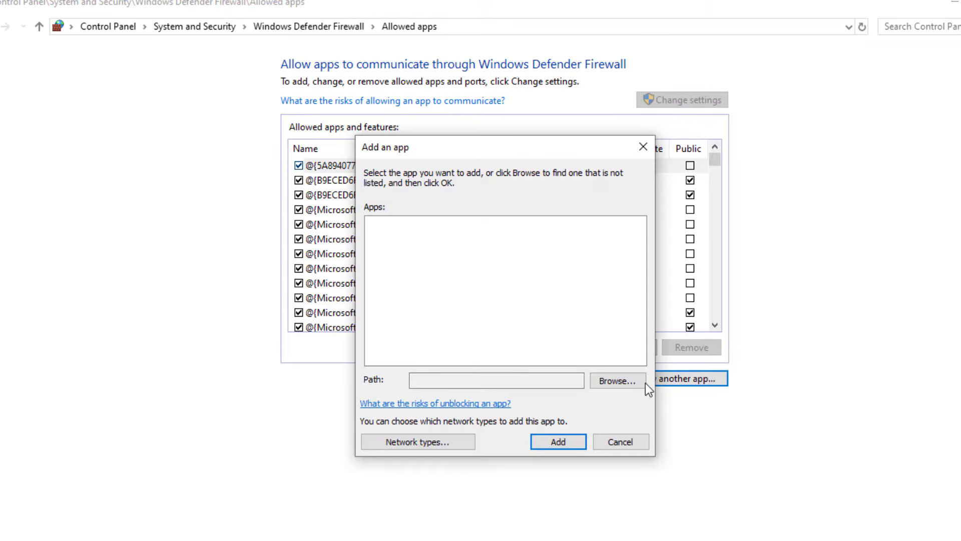
pyautogui.click(608, 381)
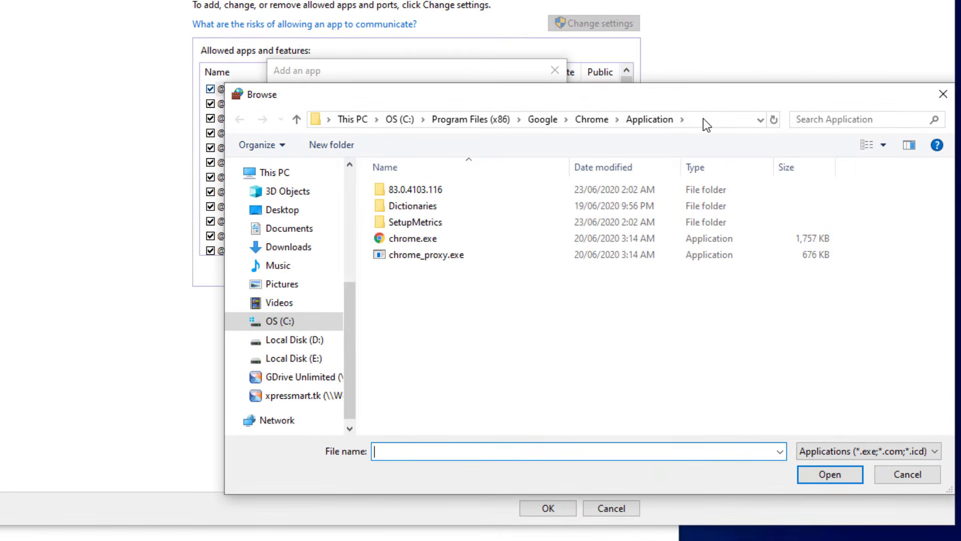
pyautogui.click(704, 118)
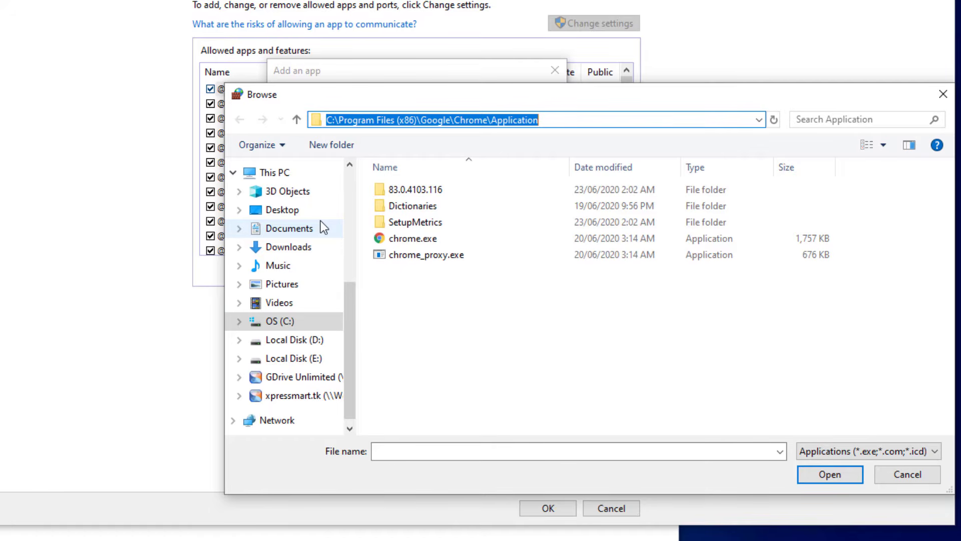
pyautogui.write('%a')
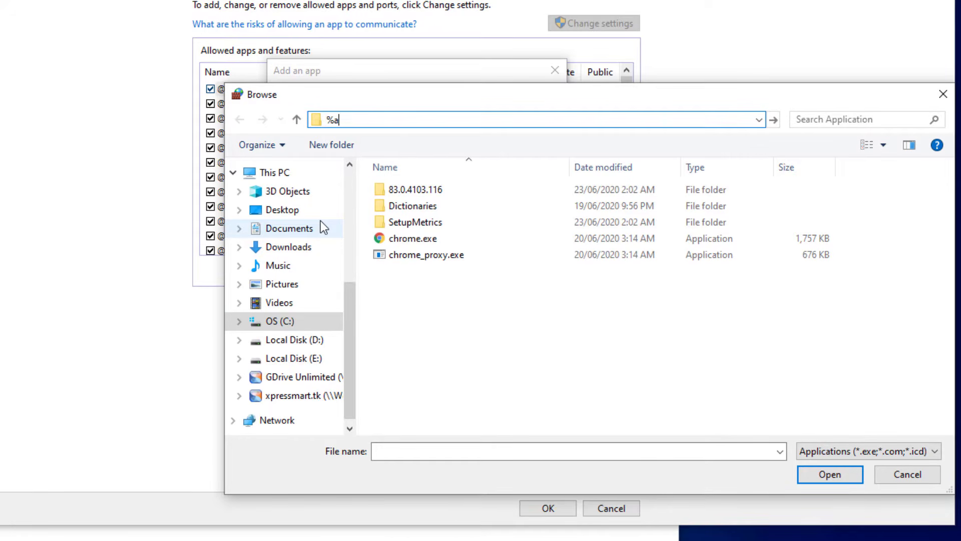
pyautogui.write('ppdata%\\')
pyautogui.press('Return')
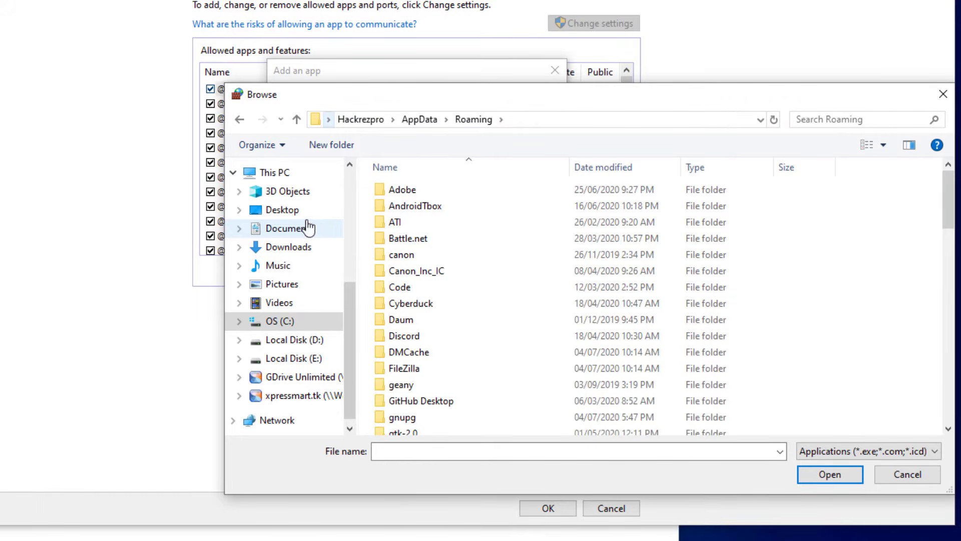
# Choose uTorrent.exe from the uTorrent folder and add it to the allowed apps
pyautogui.click(413, 330)
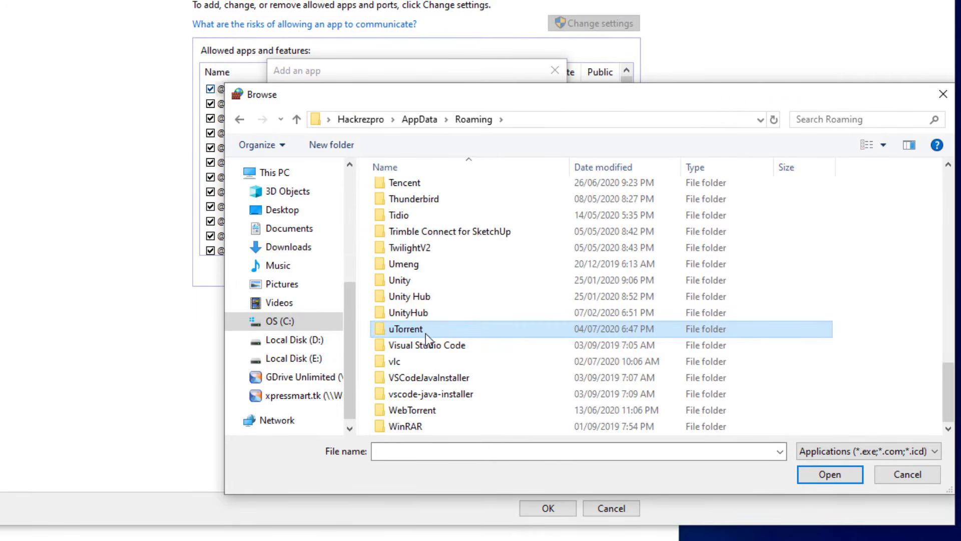
pyautogui.doubleClick(425, 331)
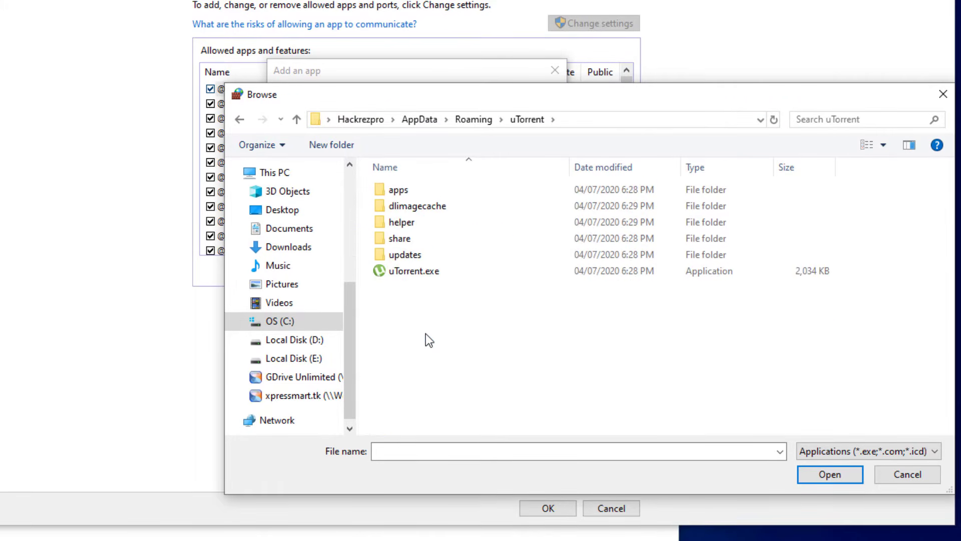
pyautogui.click(394, 275)
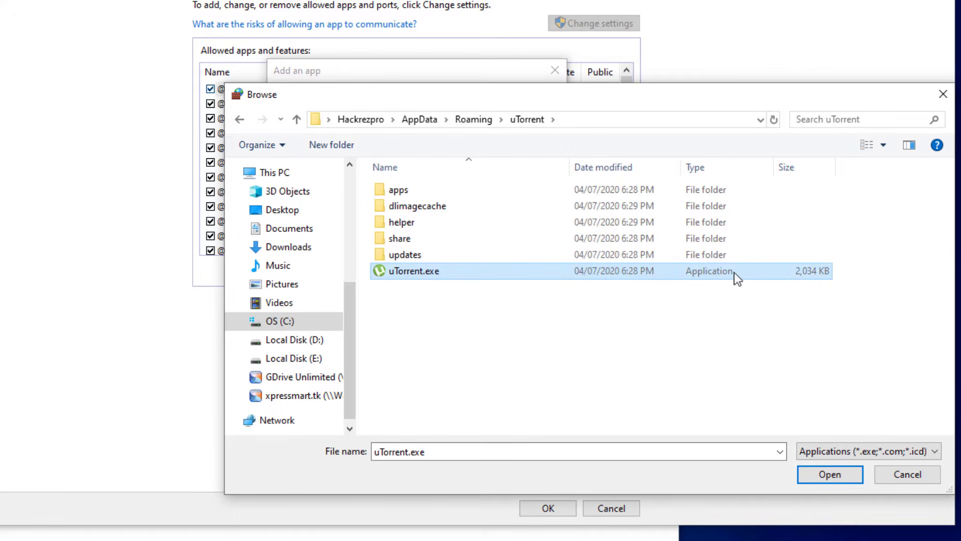
pyautogui.click(829, 475)
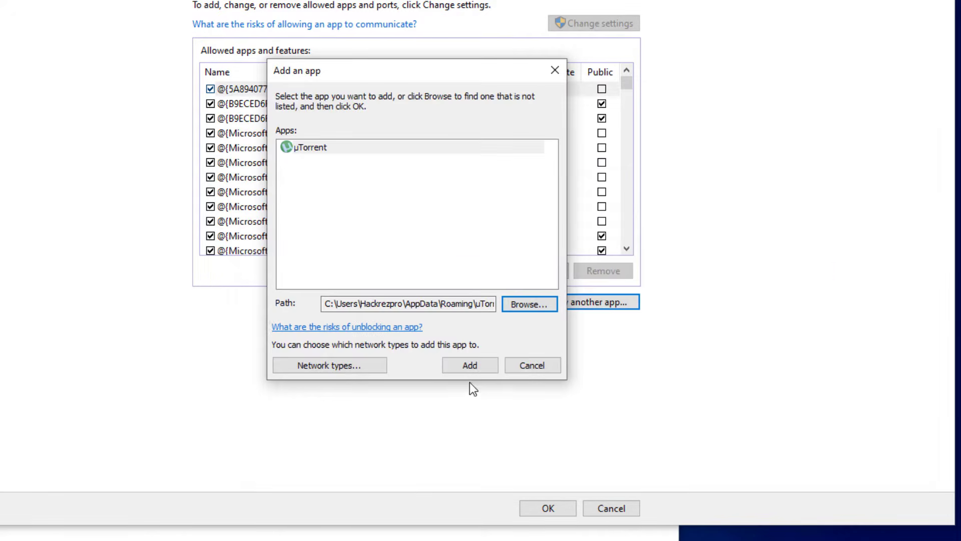
pyautogui.click(460, 368)
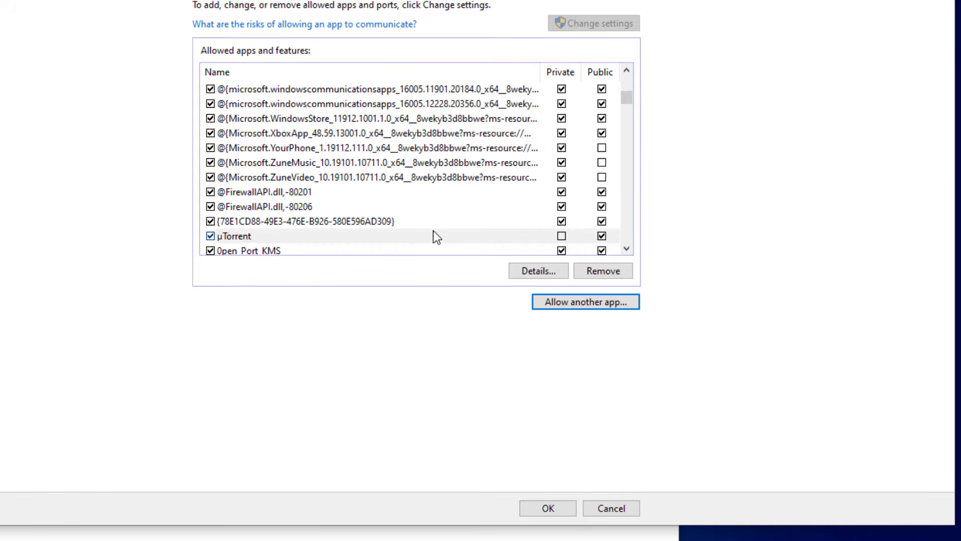
# Allow µTorrent on private networks as well, save the firewall settings and close Windows Security
pyautogui.click(561, 236)
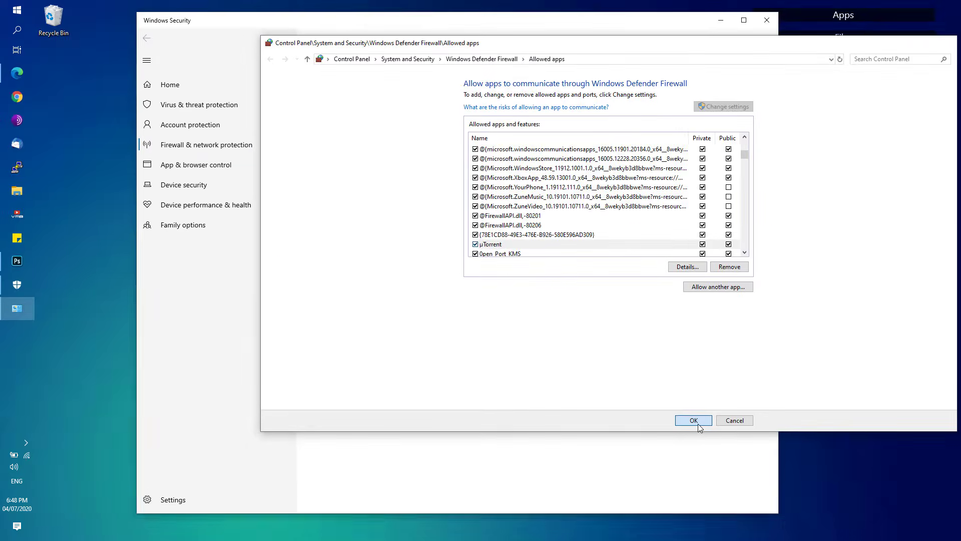
pyautogui.click(698, 423)
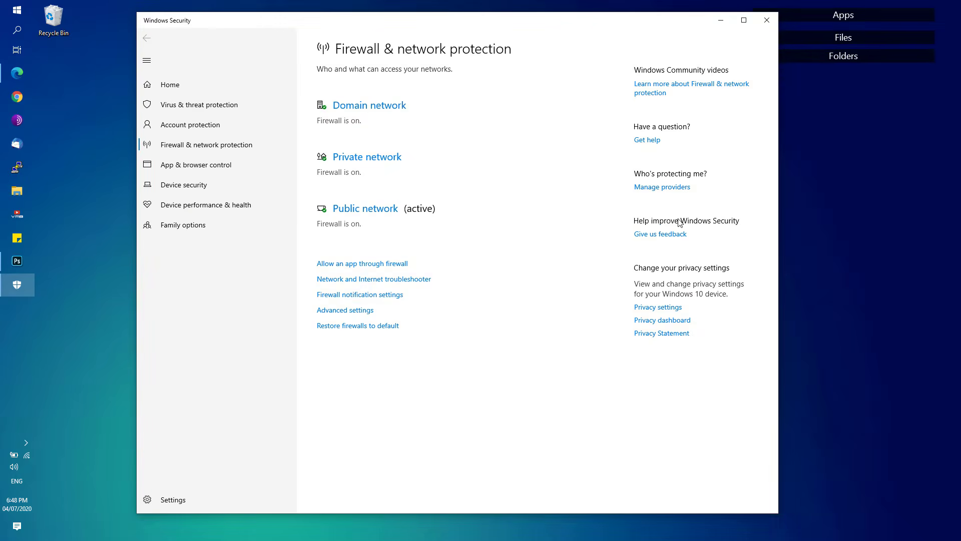
pyautogui.click(767, 20)
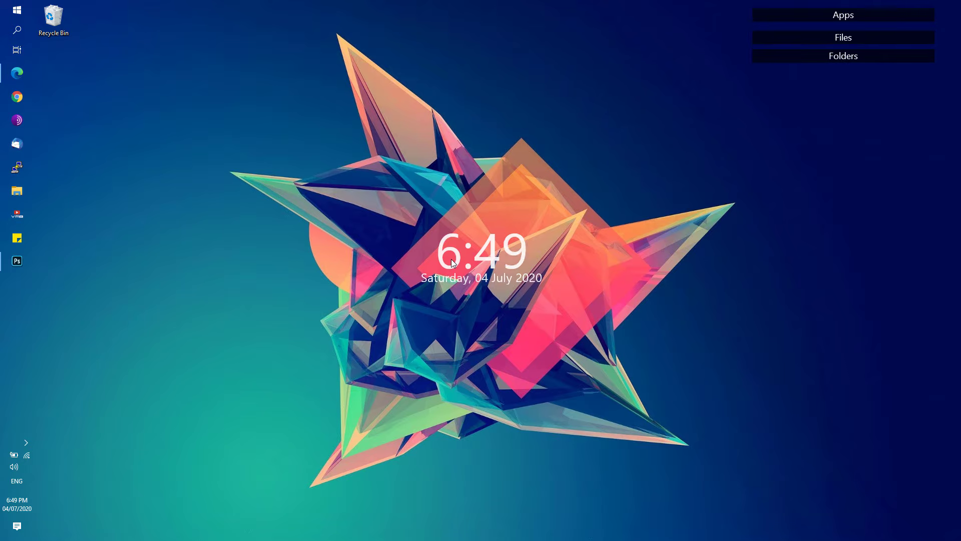
# Switch back to µTorrent by launching it from the desktop's Apps group
pyautogui.press('super')
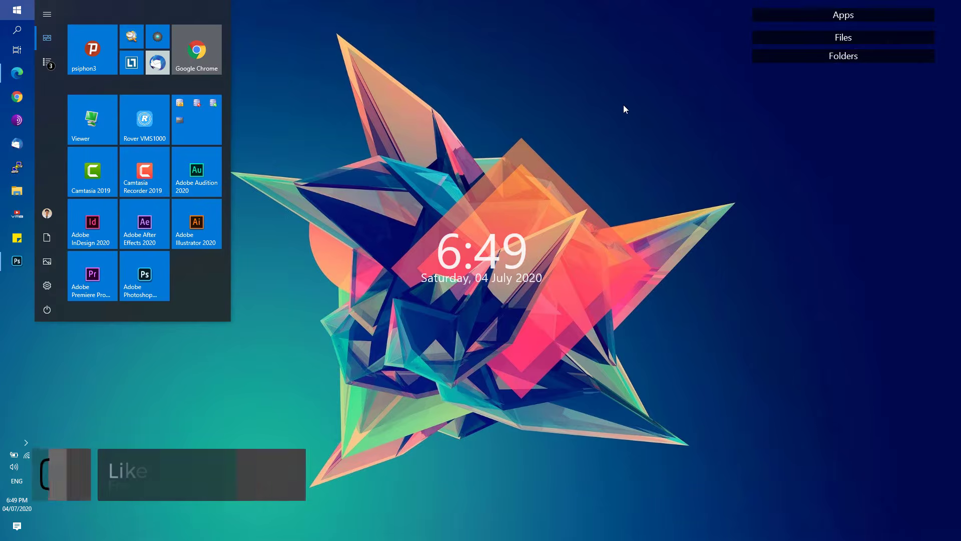
pyautogui.click(624, 107)
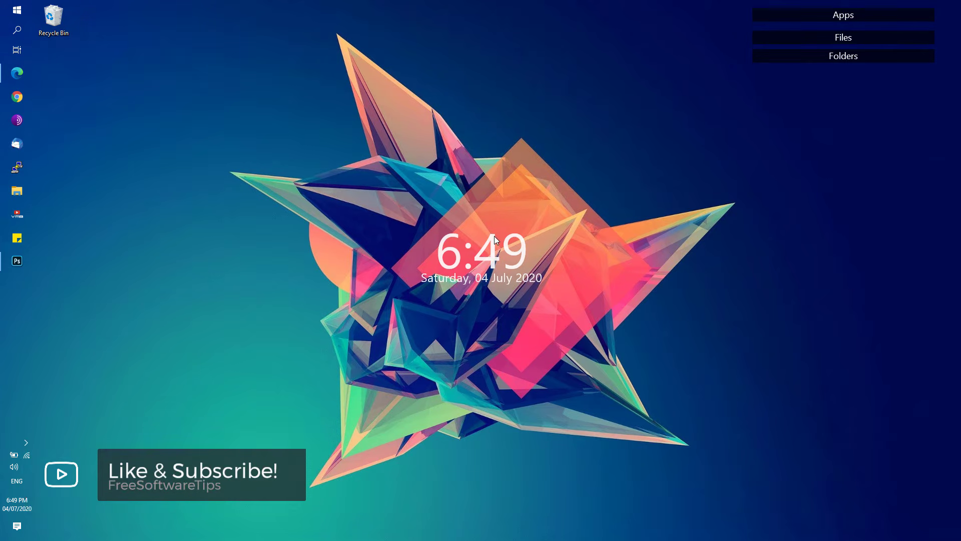
pyautogui.moveTo(777, 17)
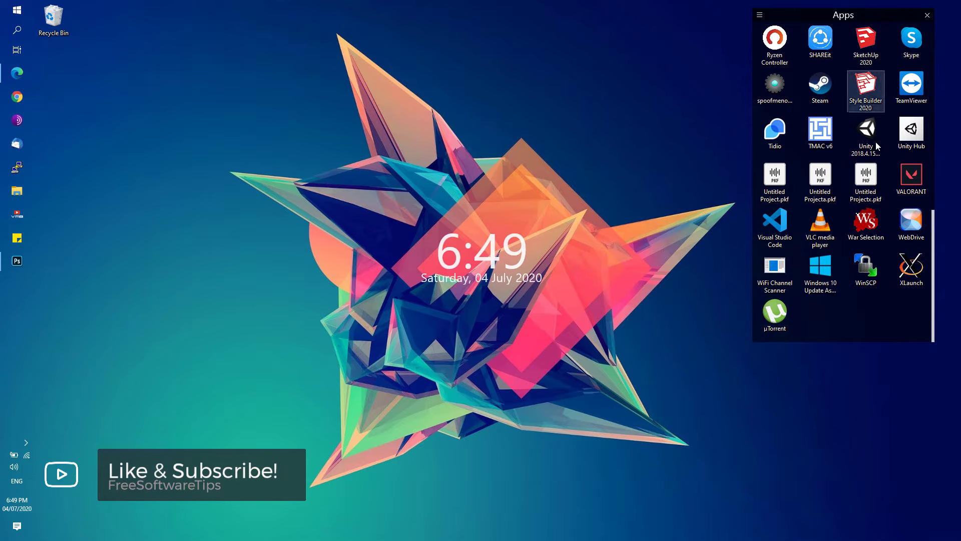
pyautogui.doubleClick(775, 313)
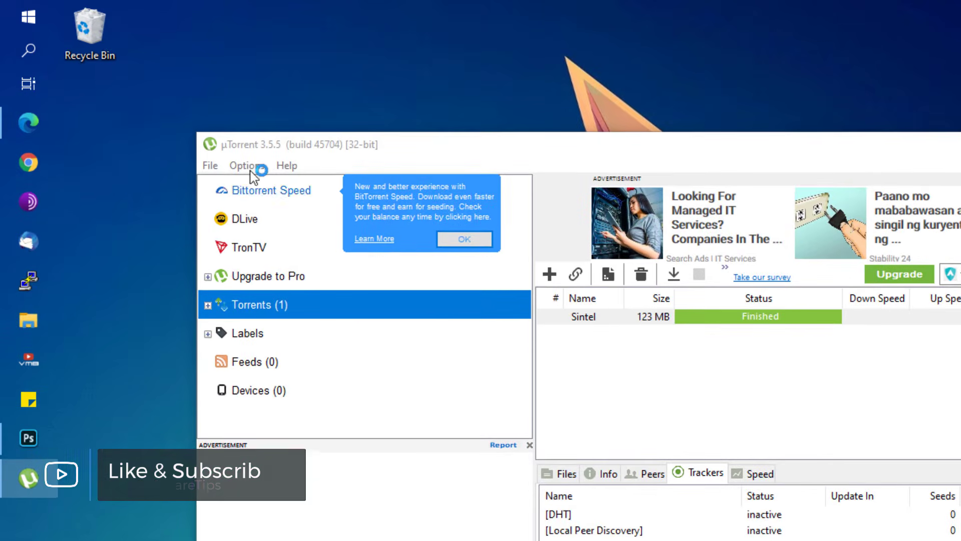
# Set outgoing protocol encryption to Forced in the BitTorrent preferences and save the change
pyautogui.click(244, 166)
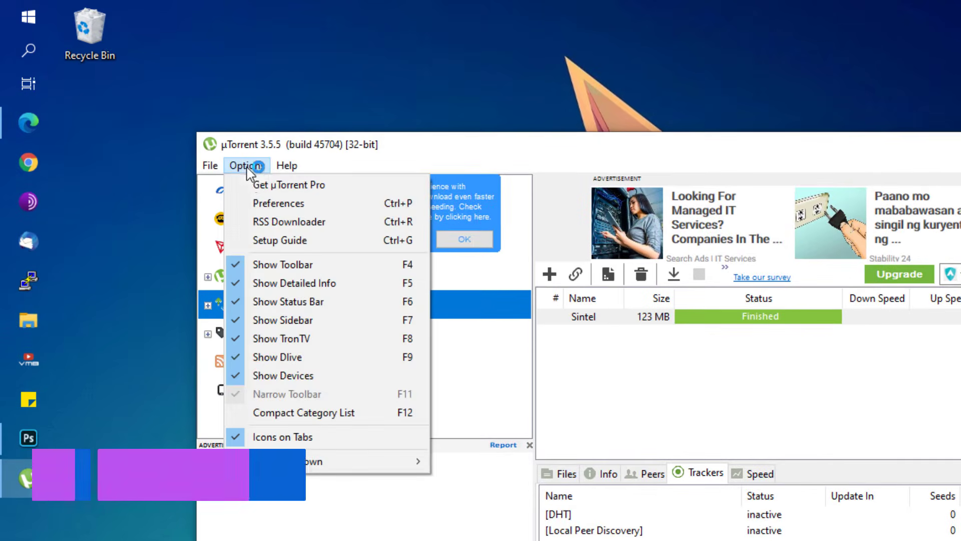
pyautogui.click(260, 199)
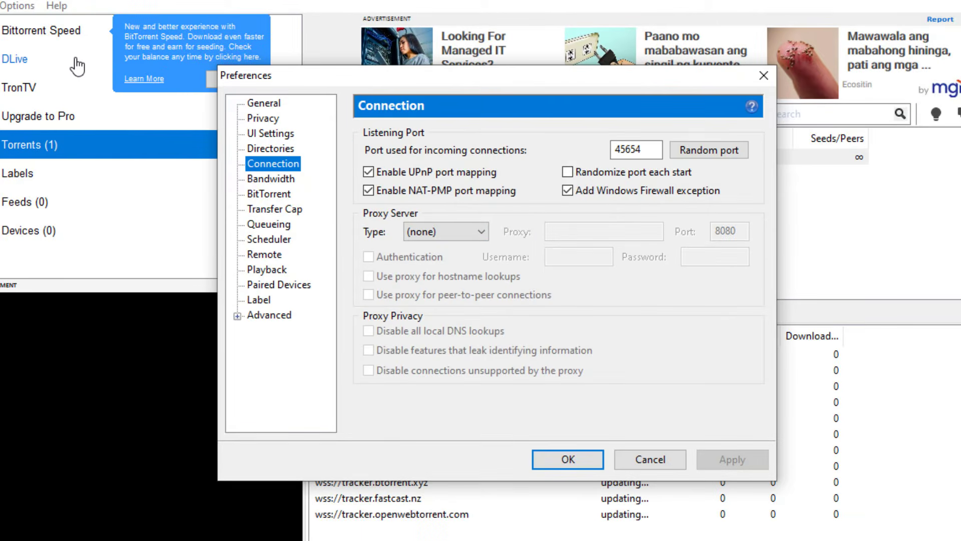
pyautogui.click(265, 196)
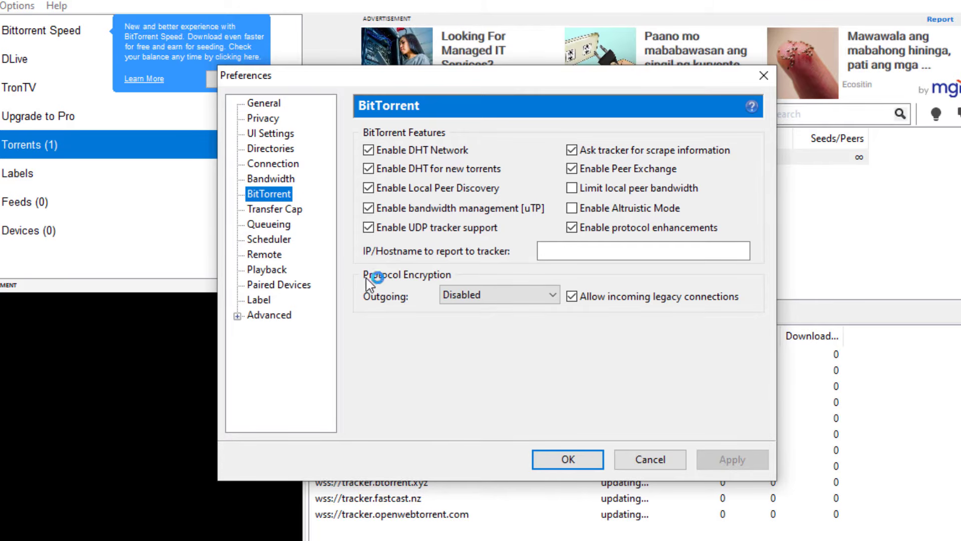
pyautogui.click(480, 295)
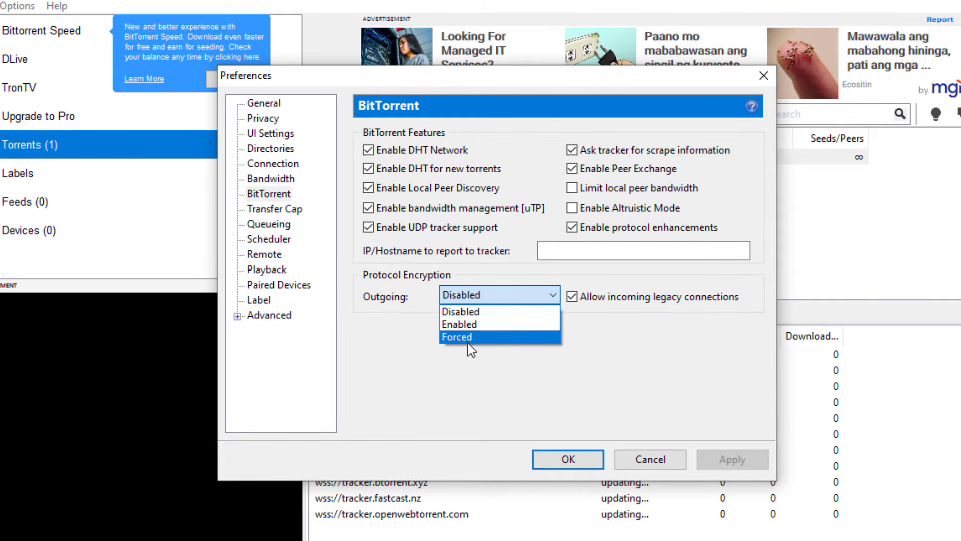
pyautogui.click(467, 337)
pyautogui.click(732, 459)
pyautogui.click(568, 459)
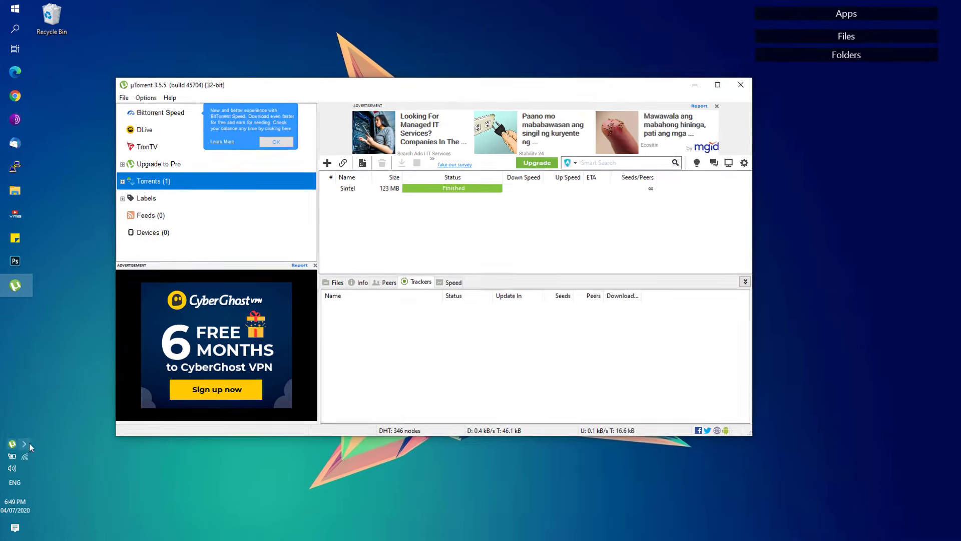
# Hide the µTorrent window and exit the program running in the background
pyautogui.click(15, 285)
pyautogui.click(25, 442)
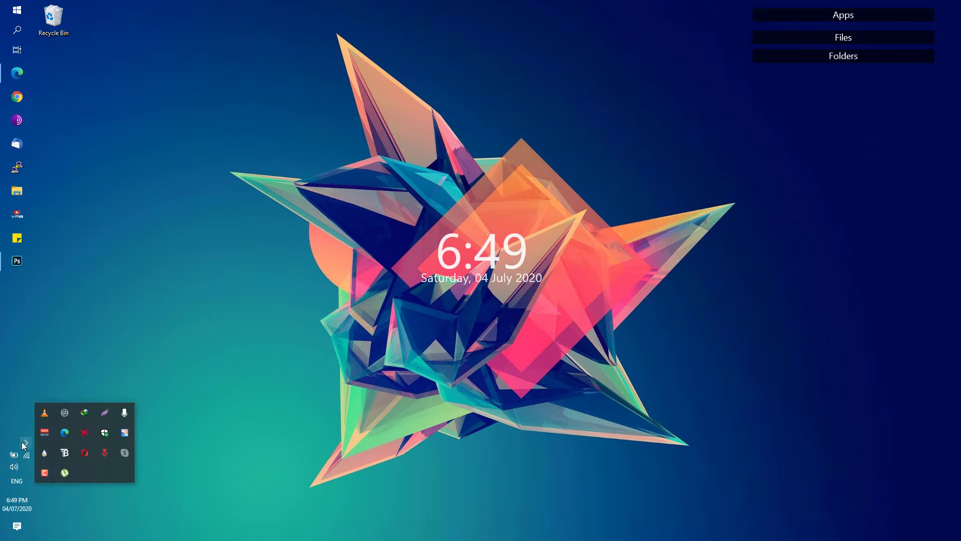
pyautogui.rightClick(64, 472)
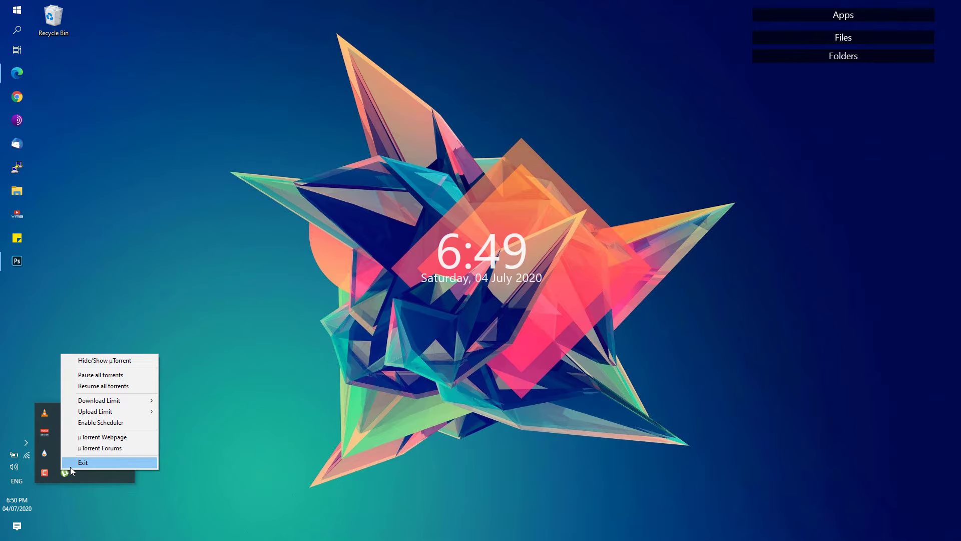
pyautogui.click(102, 464)
# Reopen µTorrent, run the Setup Guide's bandwidth and network tests with automatic port mapping enabled, and save the configuration
pyautogui.moveTo(895, 20)
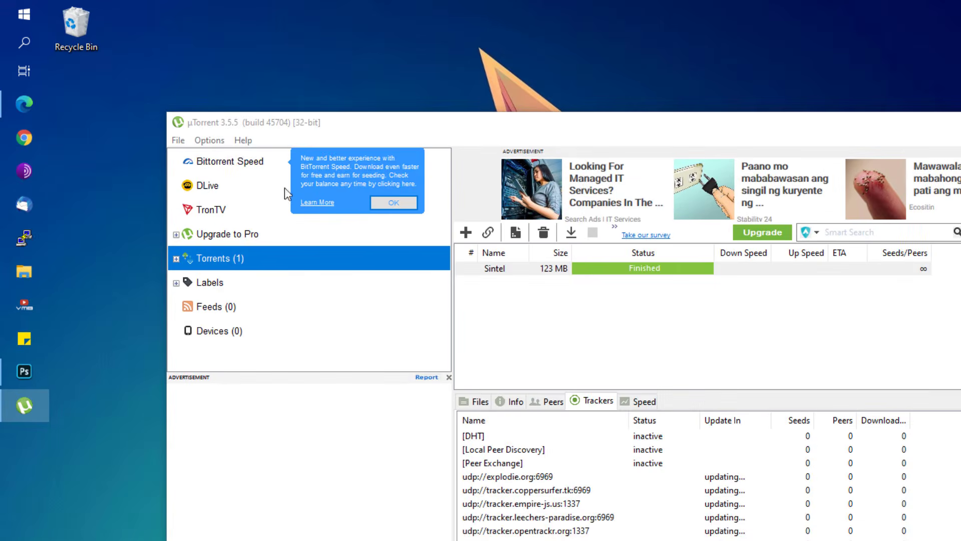
pyautogui.click(210, 141)
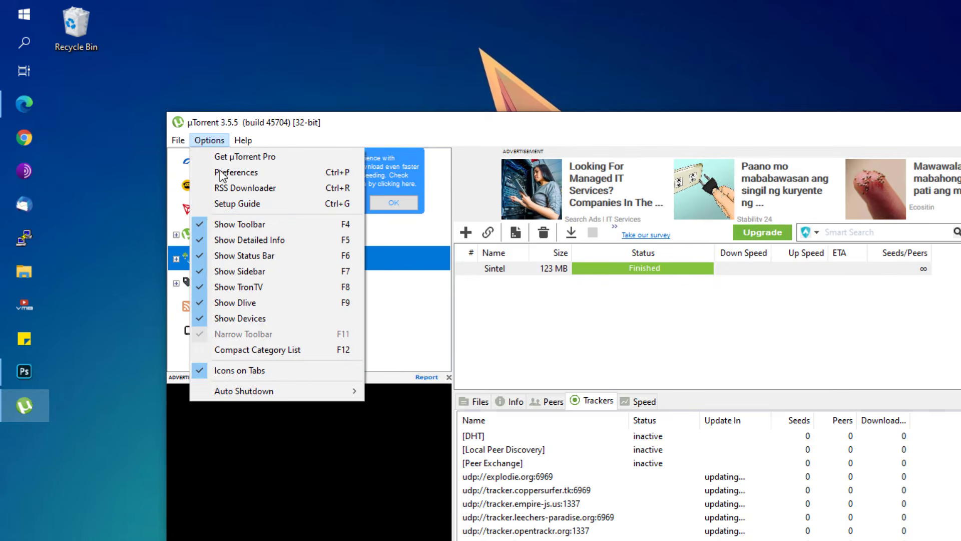
pyautogui.click(220, 197)
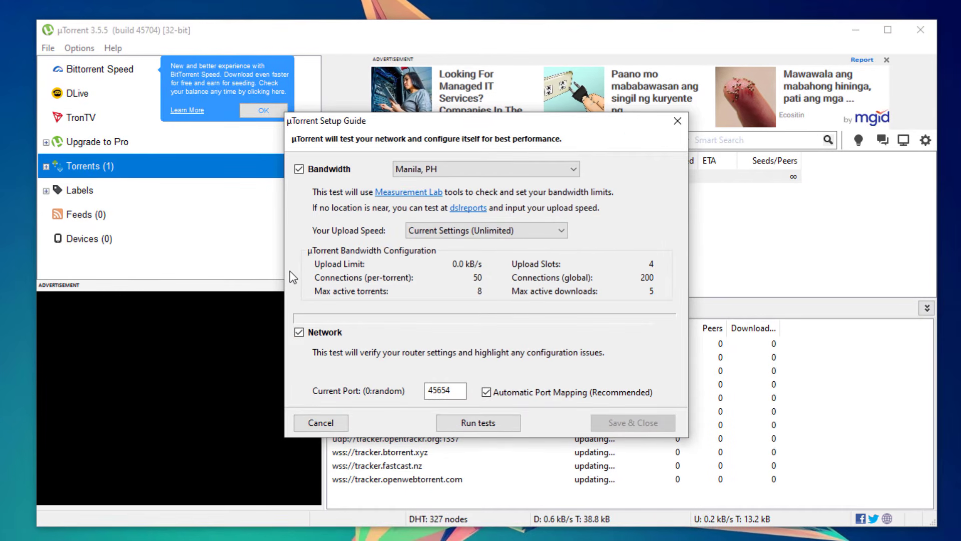
pyautogui.click(463, 427)
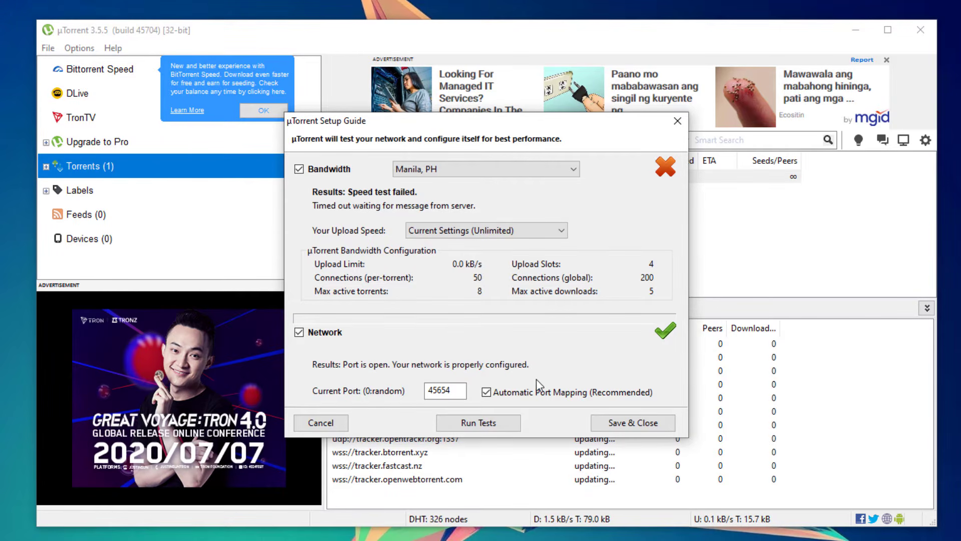
pyautogui.click(616, 424)
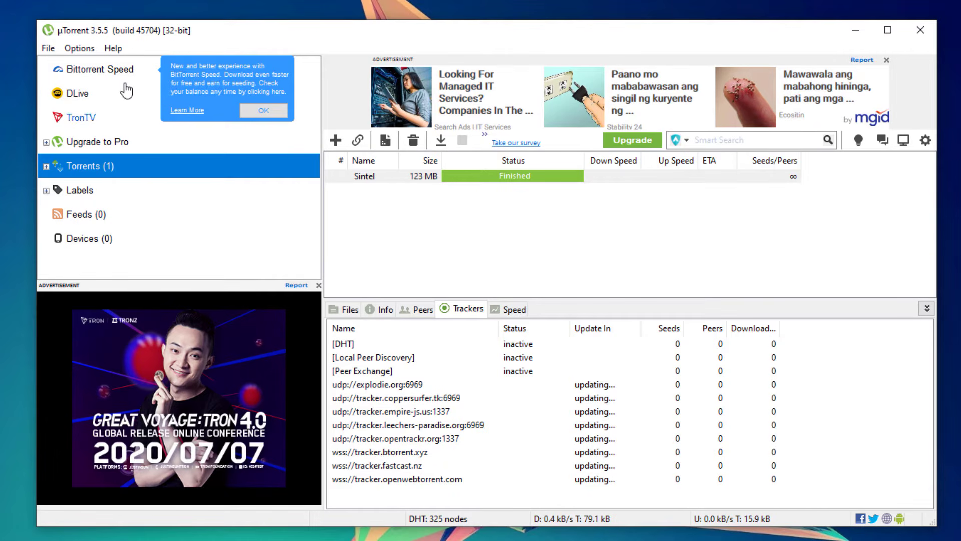
# Generate a random listening port in the Connection preferences, enable randomizing the port at each start, and save the changes
pyautogui.click(82, 46)
pyautogui.click(81, 79)
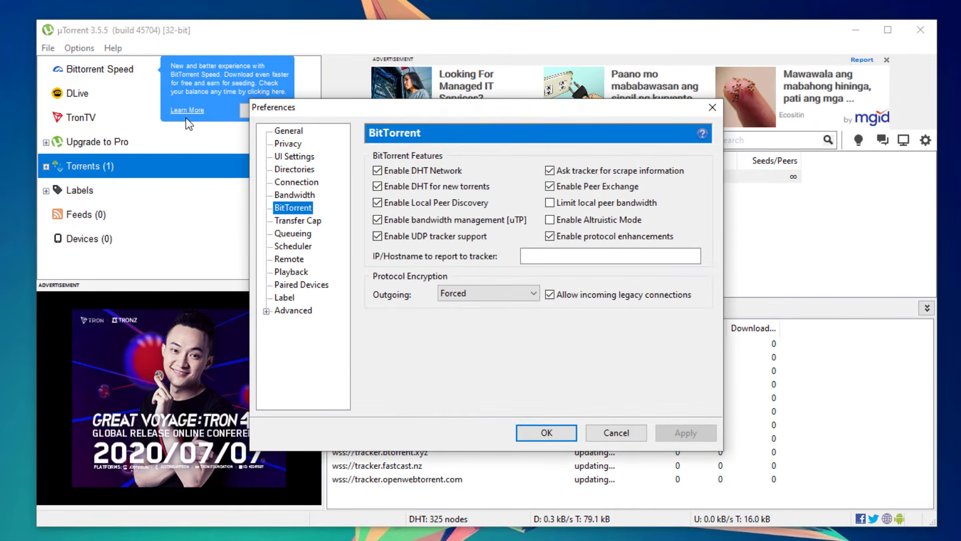
pyautogui.click(284, 184)
pyautogui.click(651, 171)
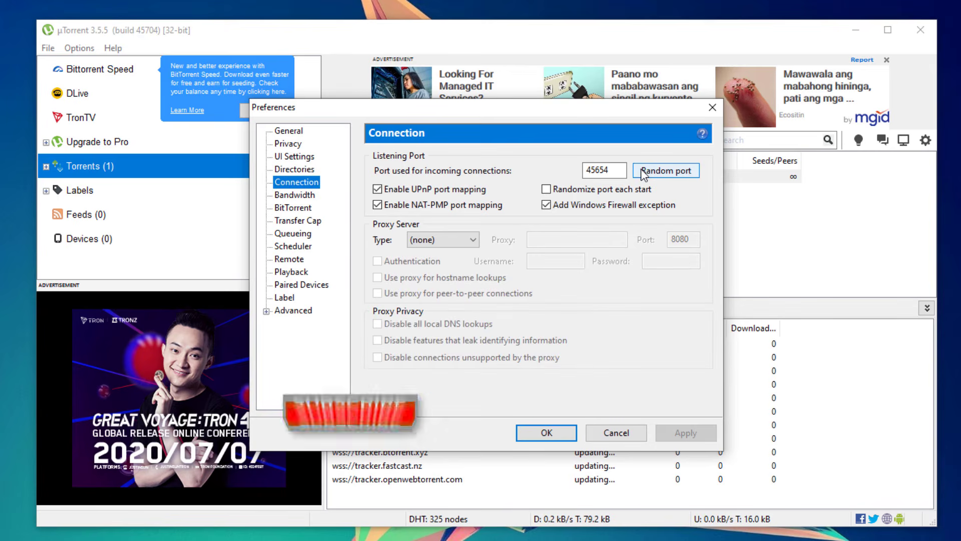
pyautogui.click(547, 189)
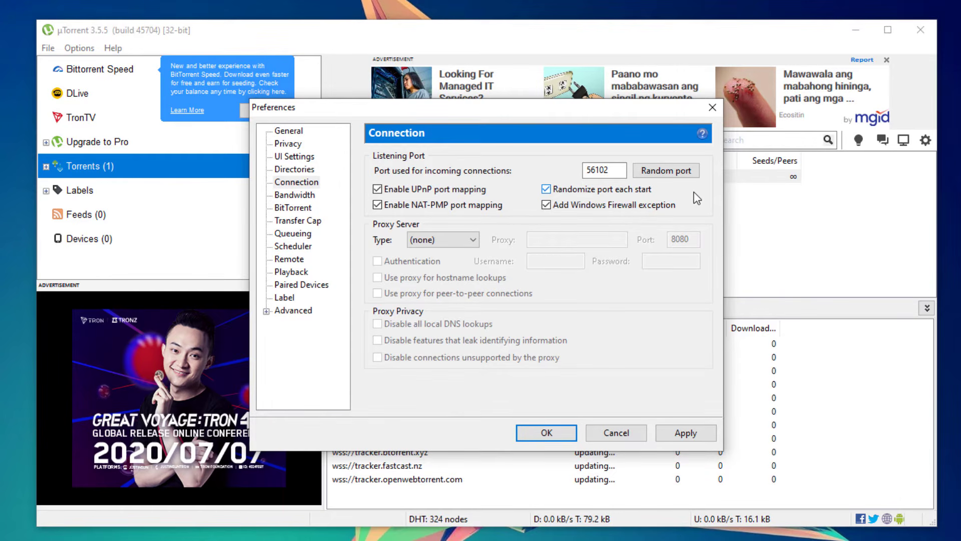
pyautogui.click(690, 434)
pyautogui.click(560, 433)
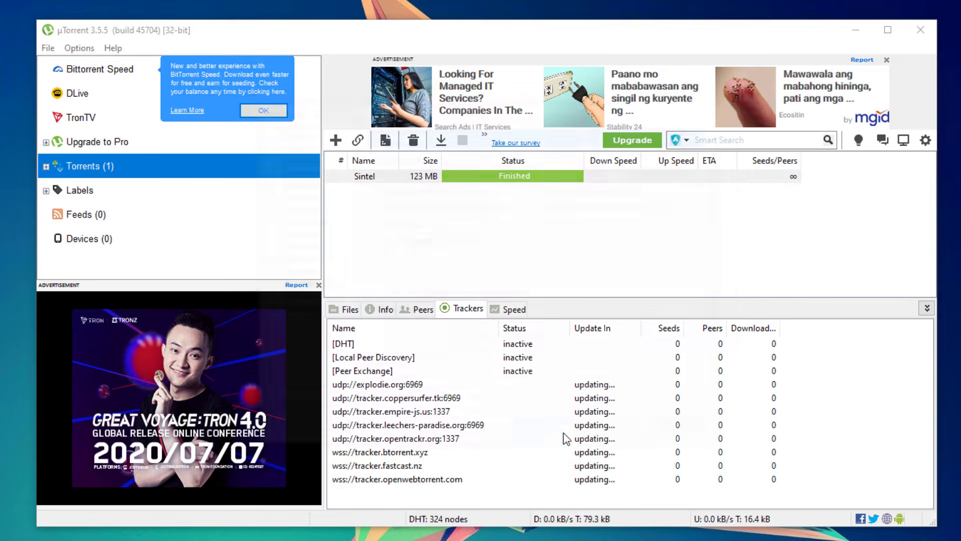
# Restart µTorrent by exiting it from the background and launching it again from the desktop's Apps group
pyautogui.click(26, 443)
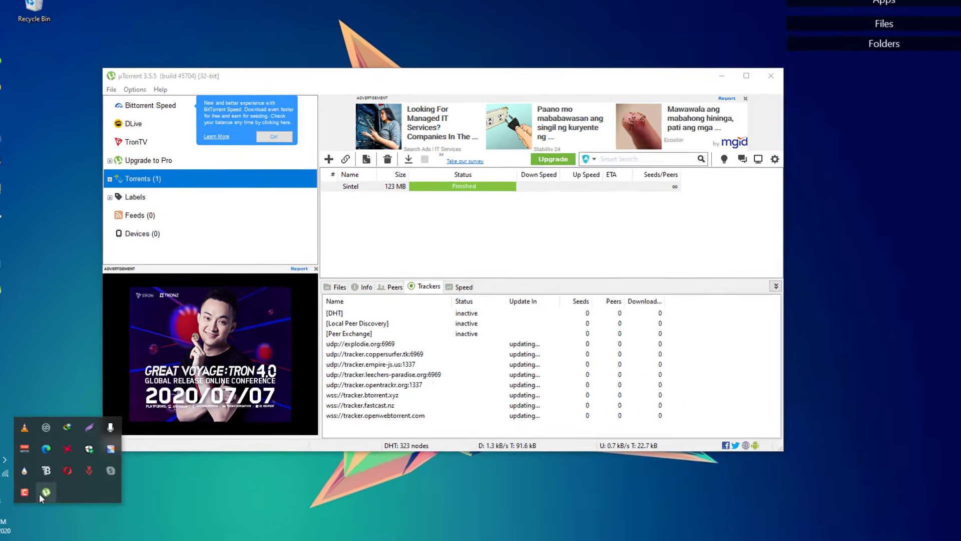
pyautogui.rightClick(64, 472)
pyautogui.click(68, 467)
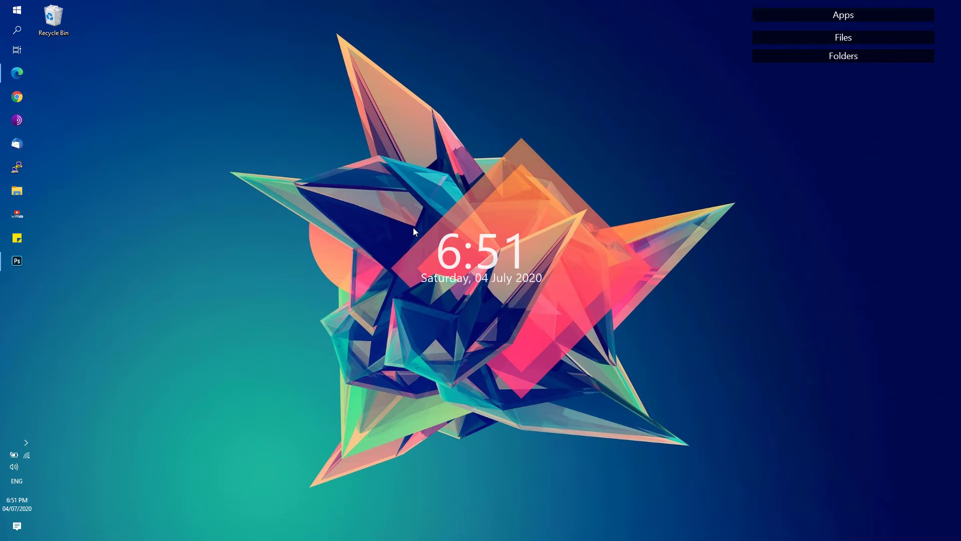
pyautogui.moveTo(793, 18)
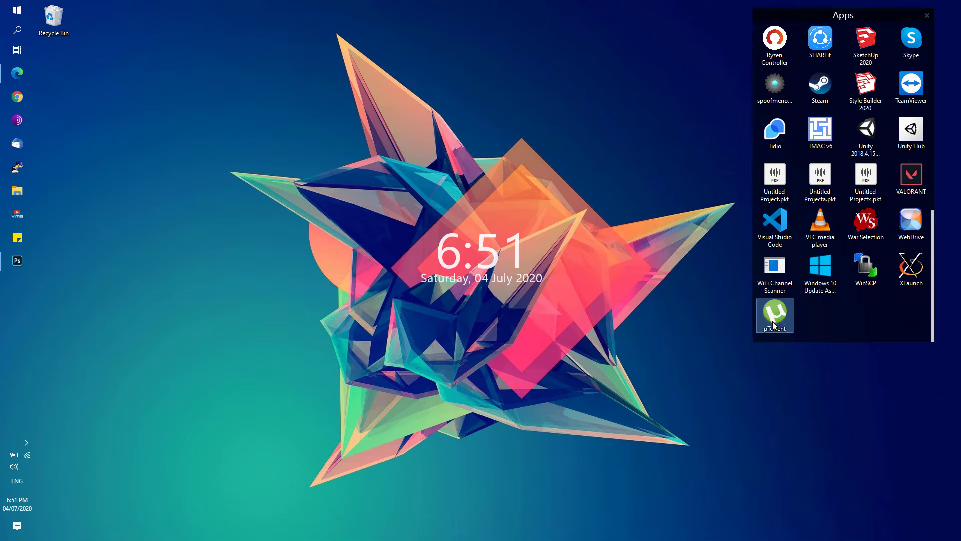
pyautogui.doubleClick(776, 317)
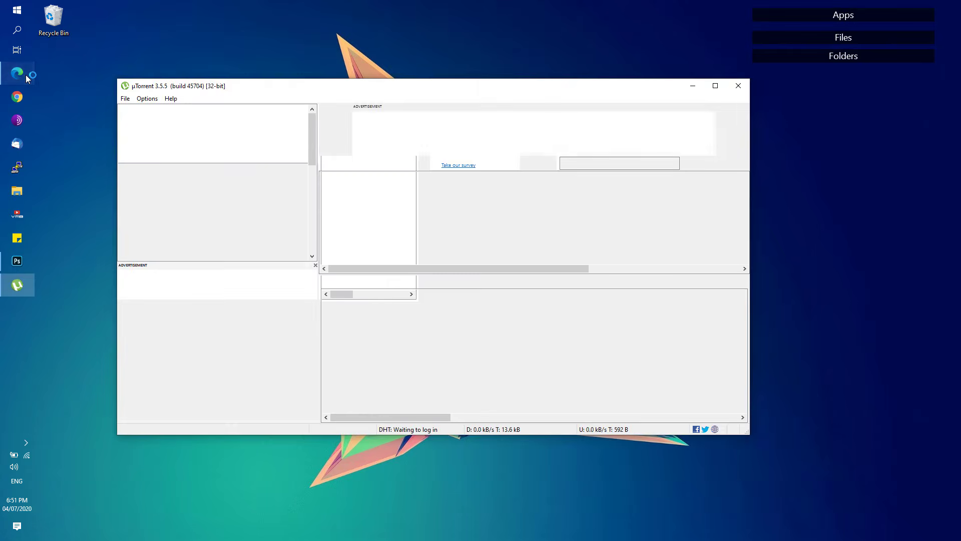
# Switch to Edge, copy the Torrent Trackers High-Uptime list from the open freesoftwaretips.tech article, and minimize the browser
pyautogui.click(27, 76)
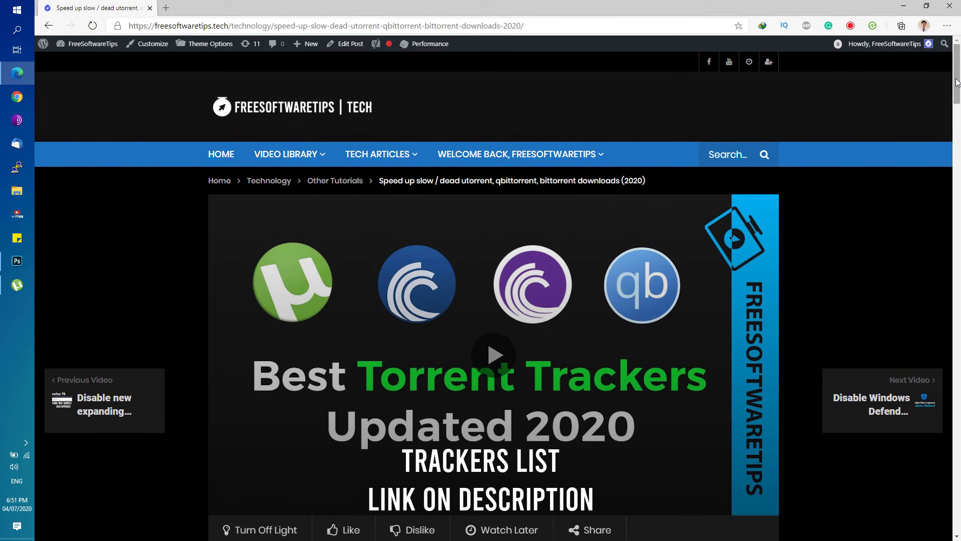
pyautogui.moveTo(956, 83); pyautogui.dragTo(926, 206)
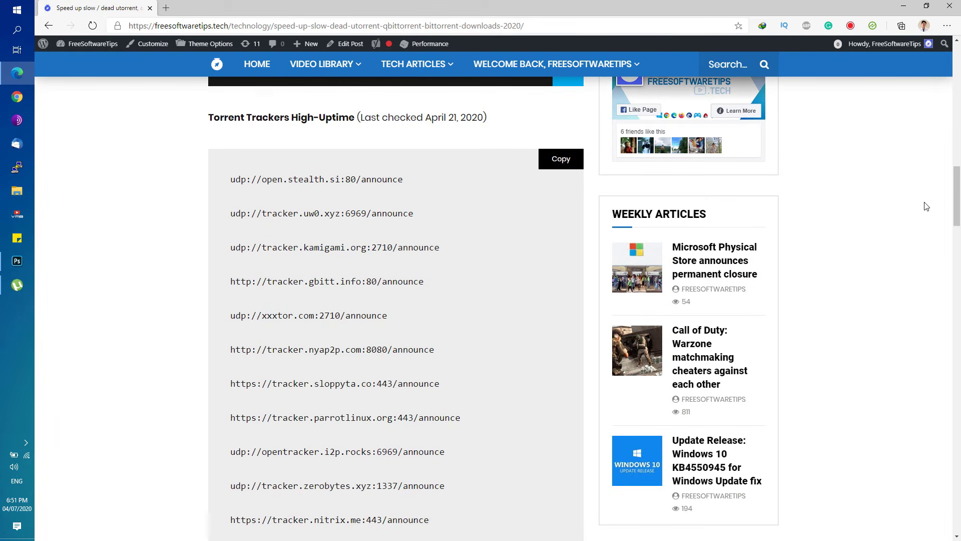
pyautogui.click(560, 159)
pyautogui.click(904, 6)
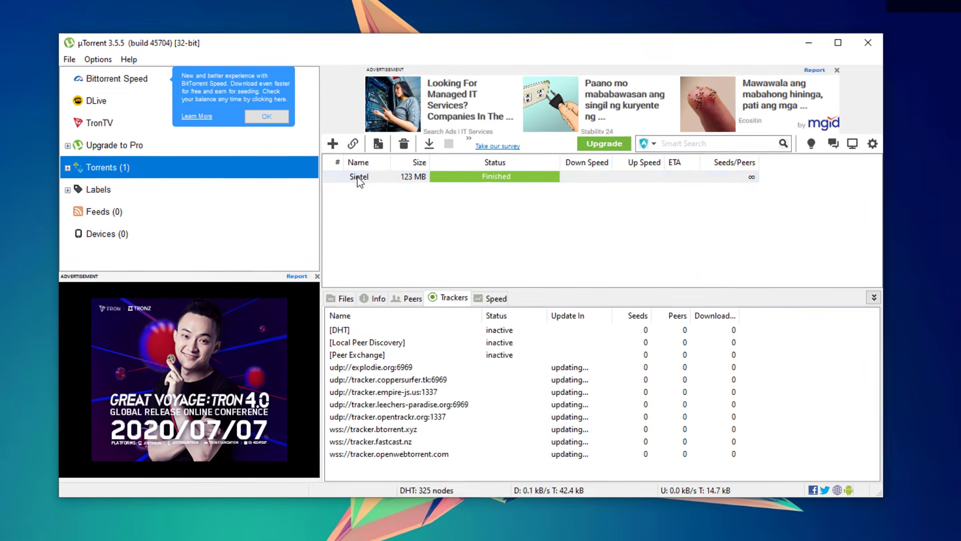
# Paste the copied trackers below the existing ones in the Sintel torrent's properties, separated by an empty line, and save
pyautogui.rightClick(358, 177)
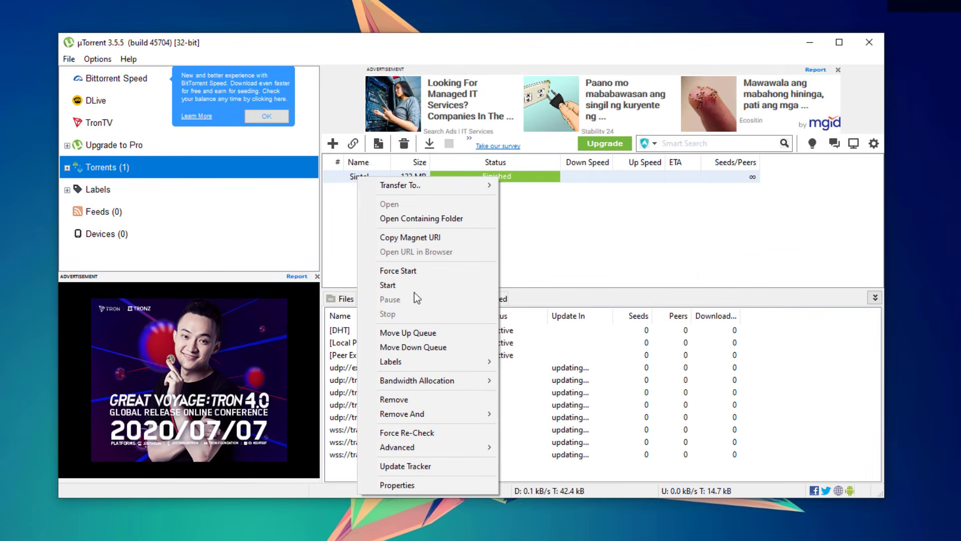
pyautogui.click(385, 485)
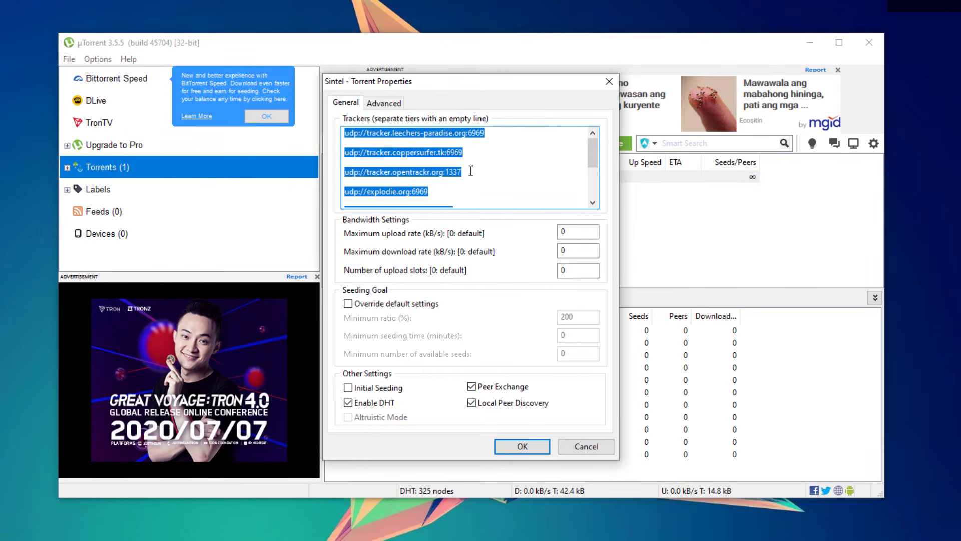
pyautogui.click(571, 158)
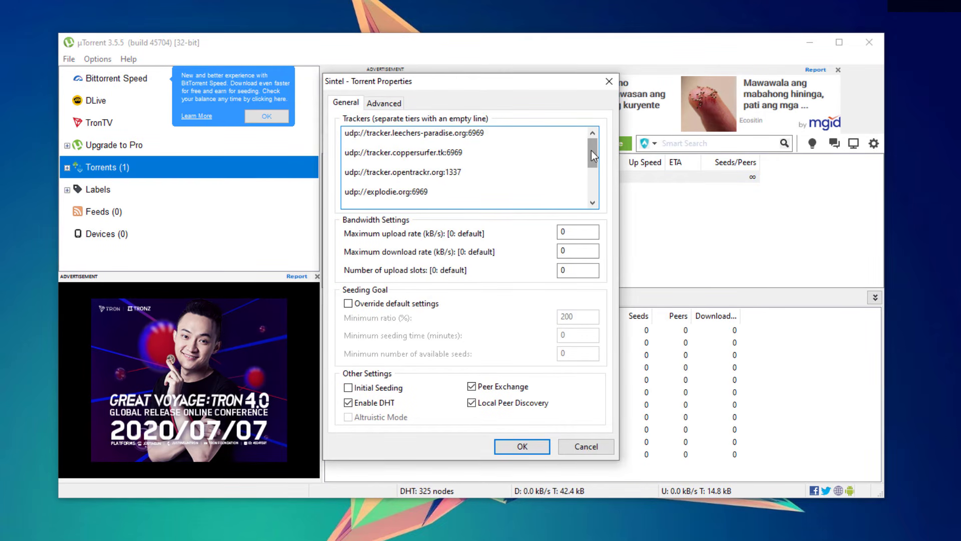
pyautogui.moveTo(591, 151); pyautogui.dragTo(590, 197)
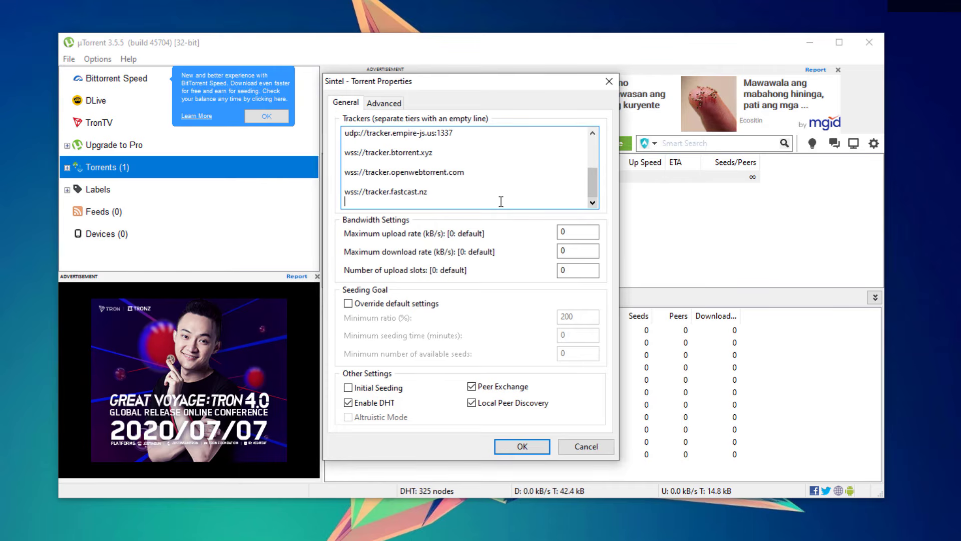
pyautogui.press('Return')
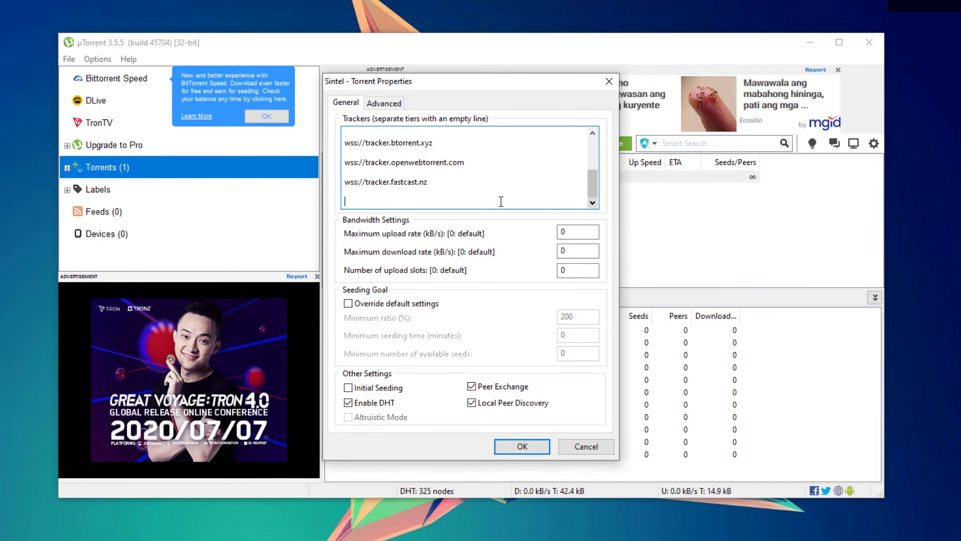
pyautogui.rightClick(399, 193)
pyautogui.click(434, 253)
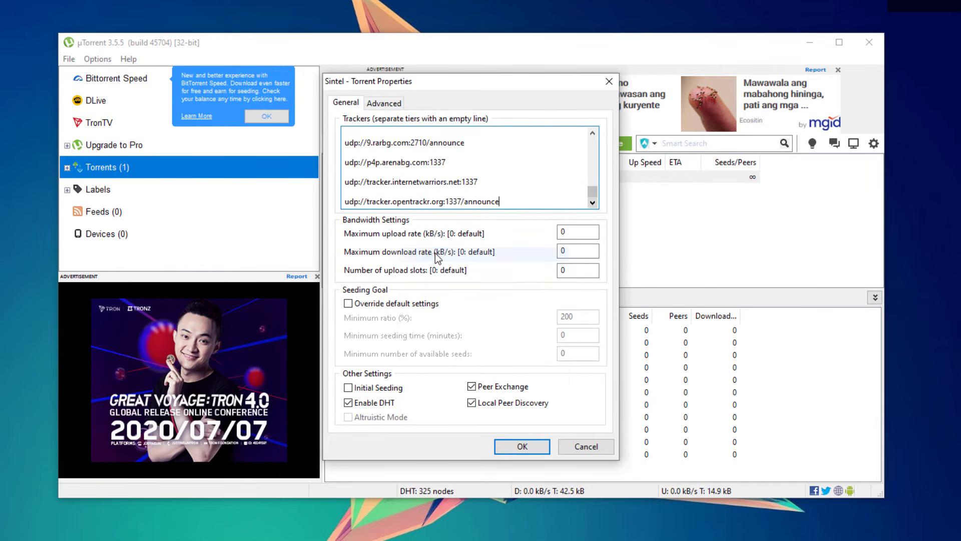
pyautogui.moveTo(592, 192); pyautogui.dragTo(592, 142)
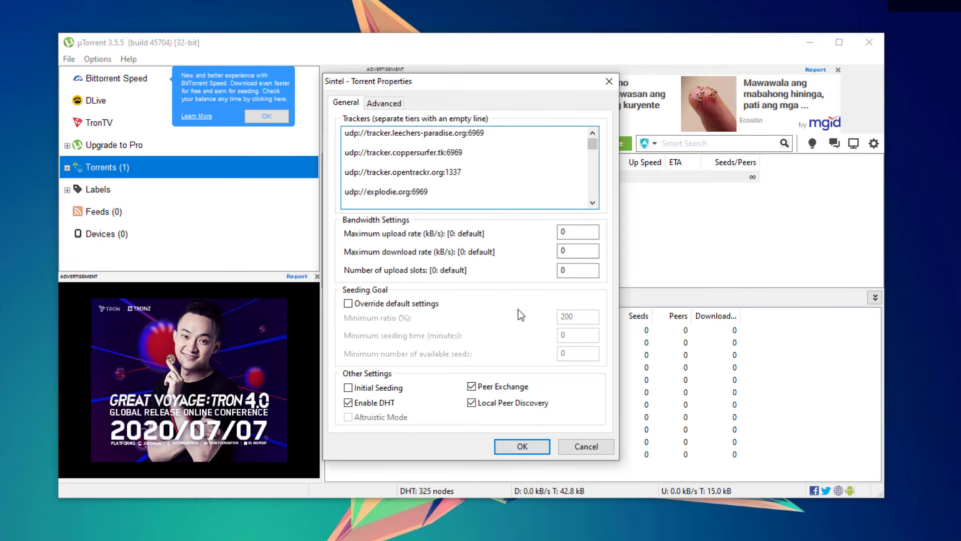
pyautogui.click(516, 448)
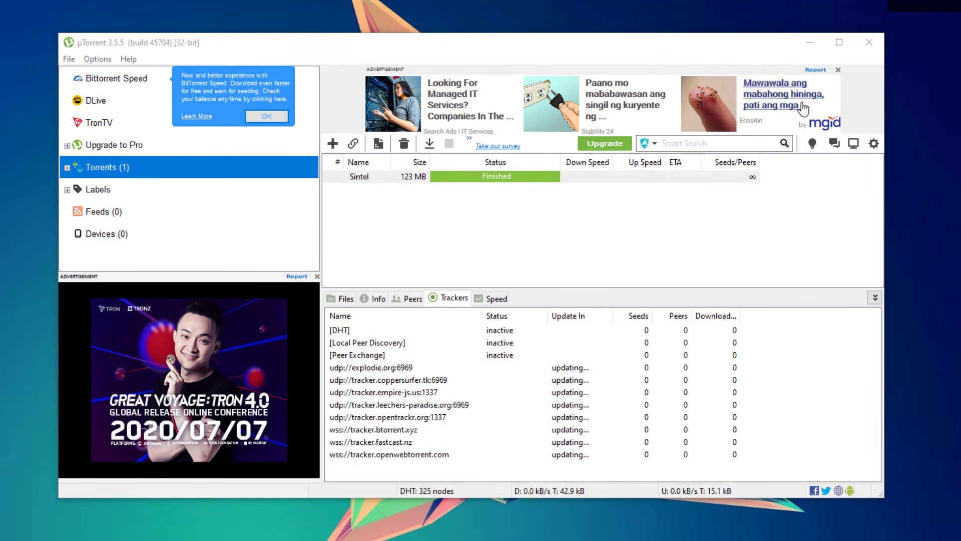
# Reselect the Sintel torrent to check its updated tracker list, and close the µTorrent window
pyautogui.click(550, 221)
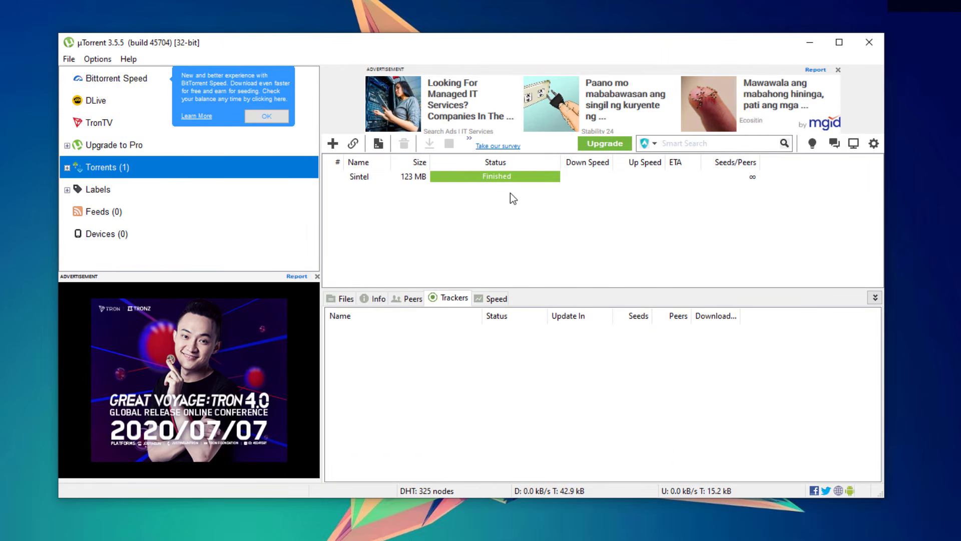
pyautogui.click(392, 178)
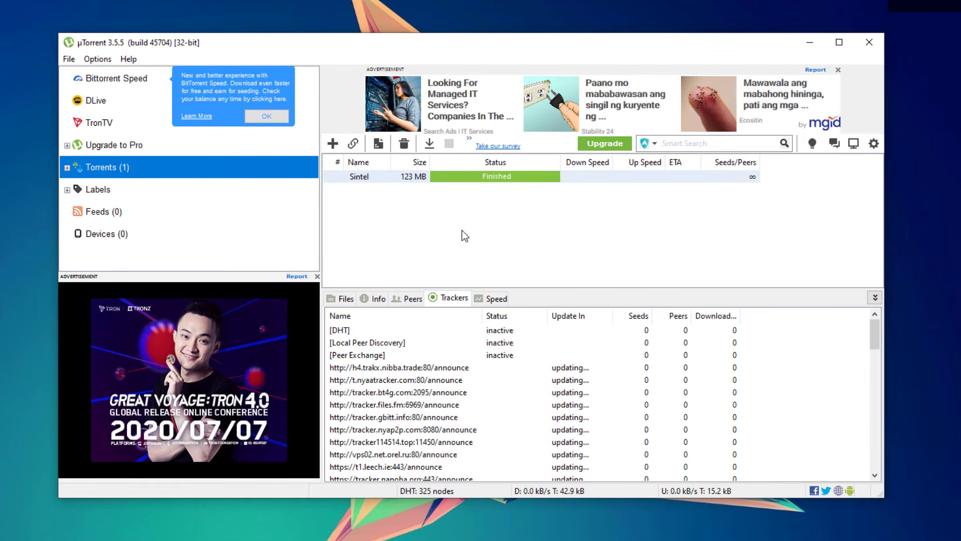
pyautogui.click(760, 233)
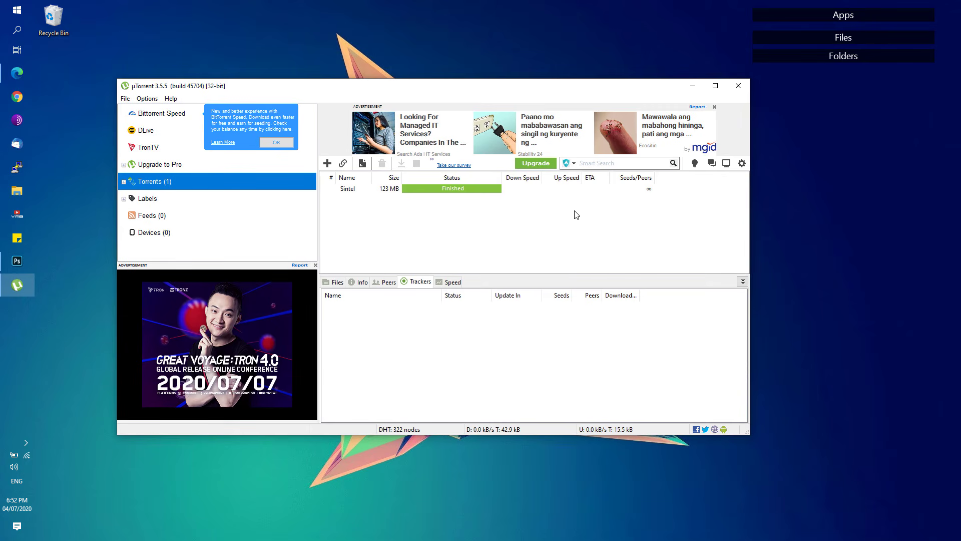
pyautogui.click(737, 87)
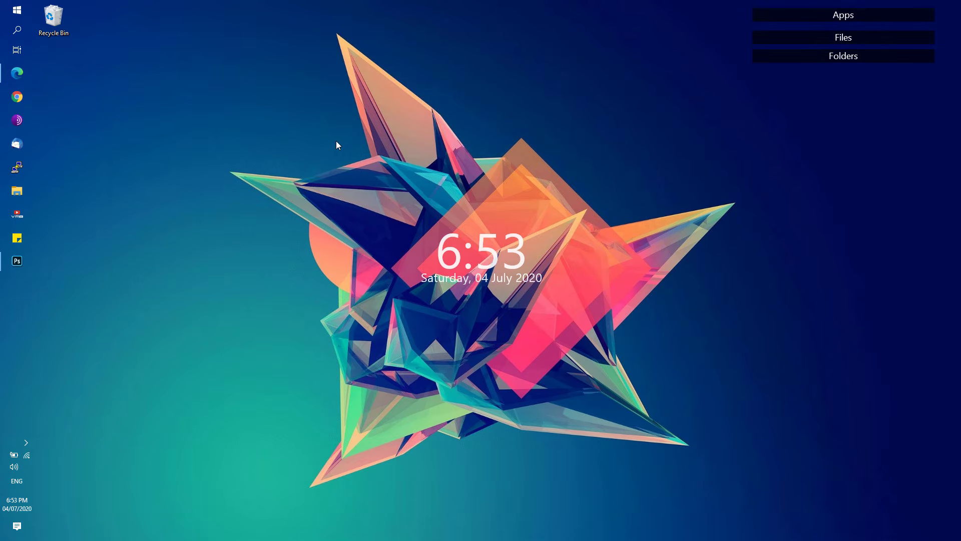
# Search Windows for "qbit", open qBittorrent to view it as an alternative client, restore its window to a smaller size, and close it
pyautogui.click(16, 10)
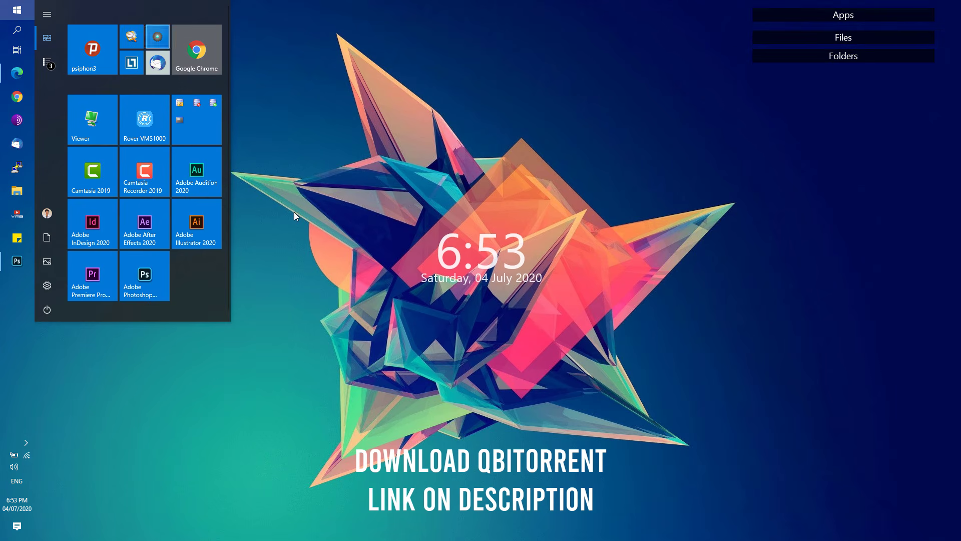
pyautogui.write('qbit')
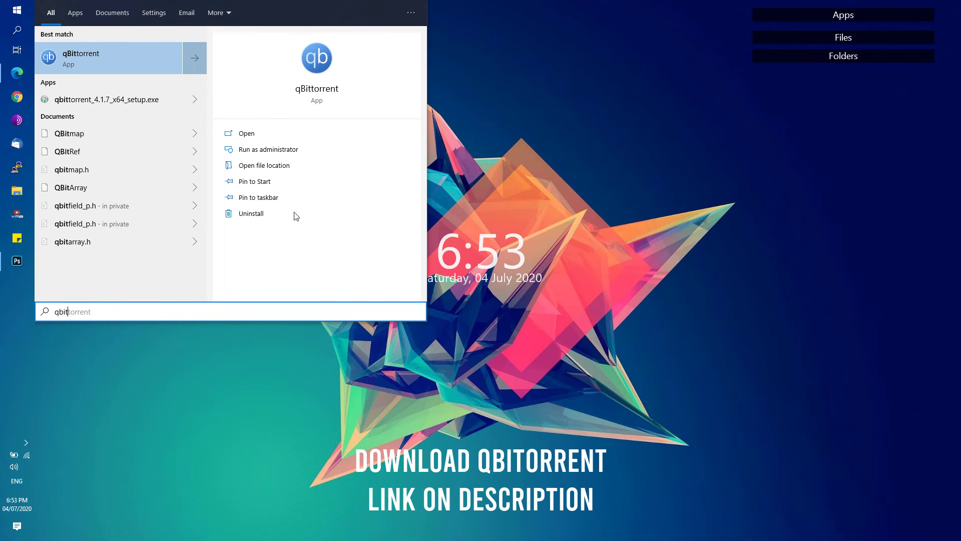
pyautogui.press('Return')
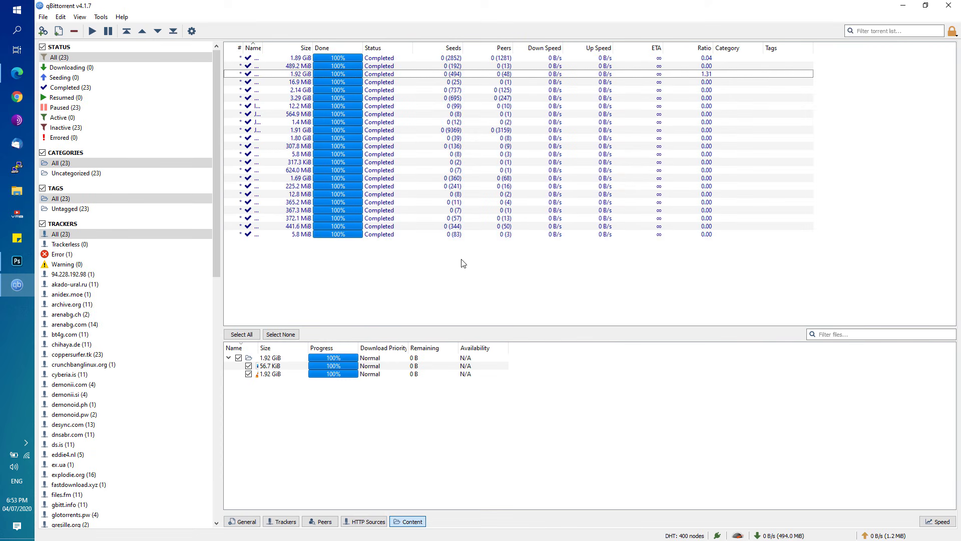
pyautogui.doubleClick(399, 4)
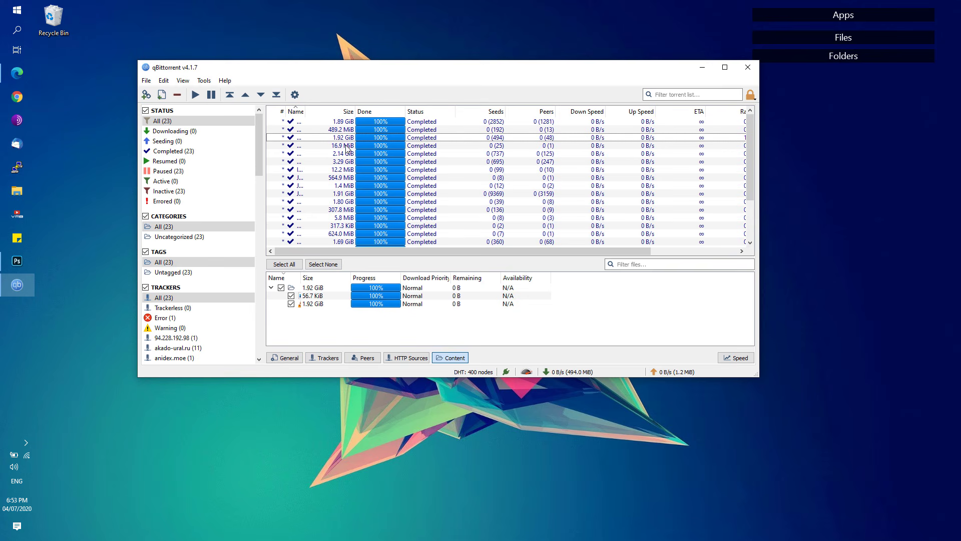
pyautogui.click(748, 67)
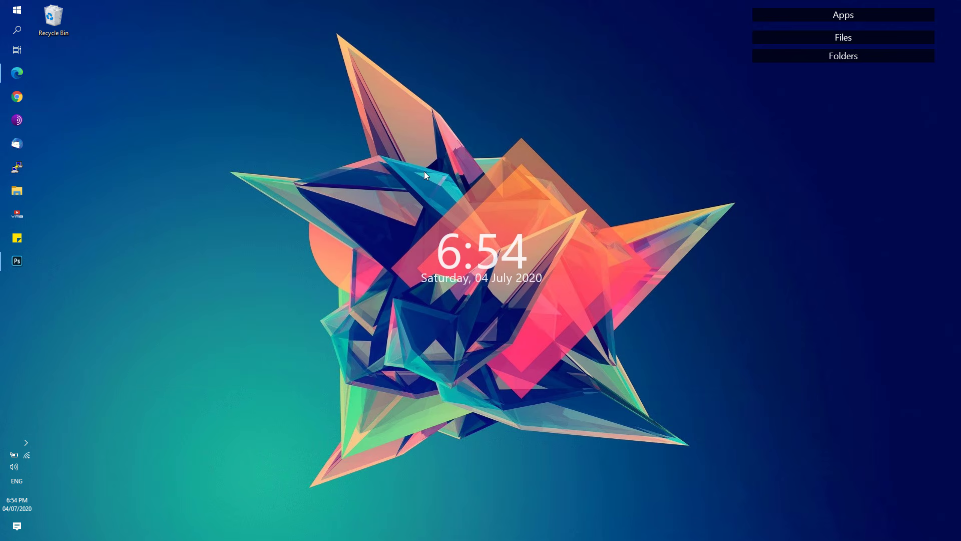